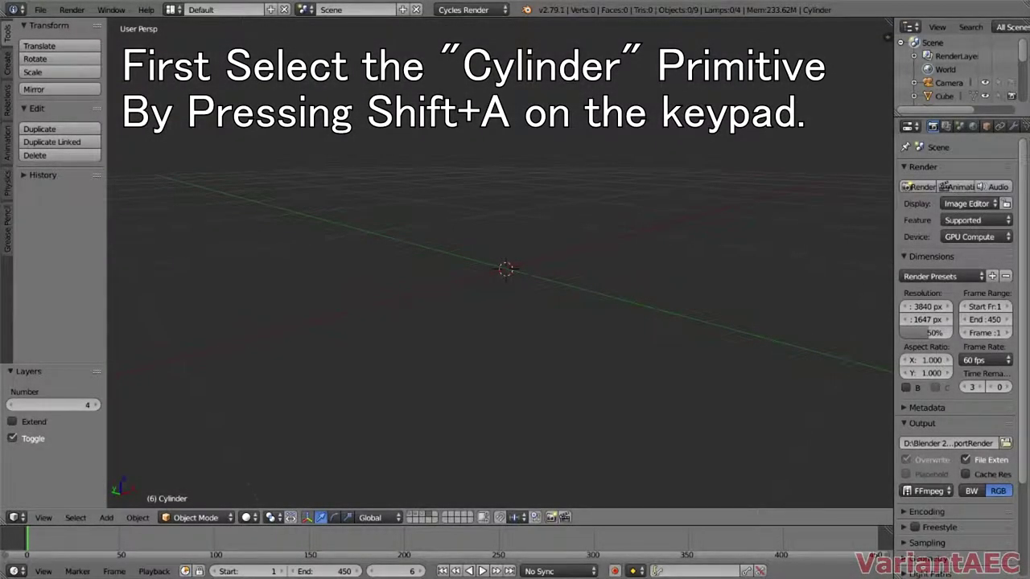
# Add a cylinder mesh at the 3D cursor and set its vertex count to 50
pyautogui.hotkey('shift', 'a')
pyautogui.moveTo(585, 223)
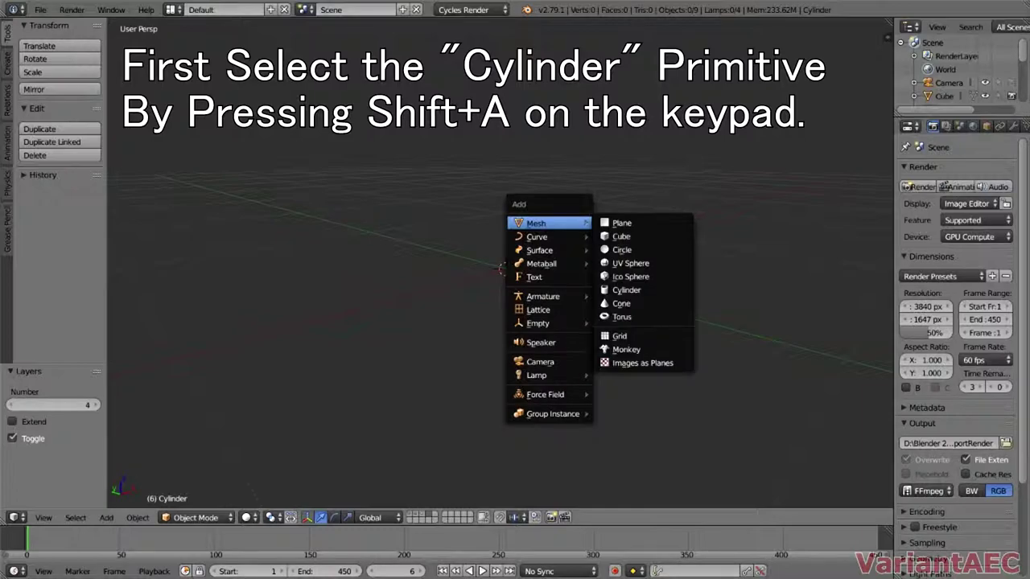
pyautogui.click(626, 290)
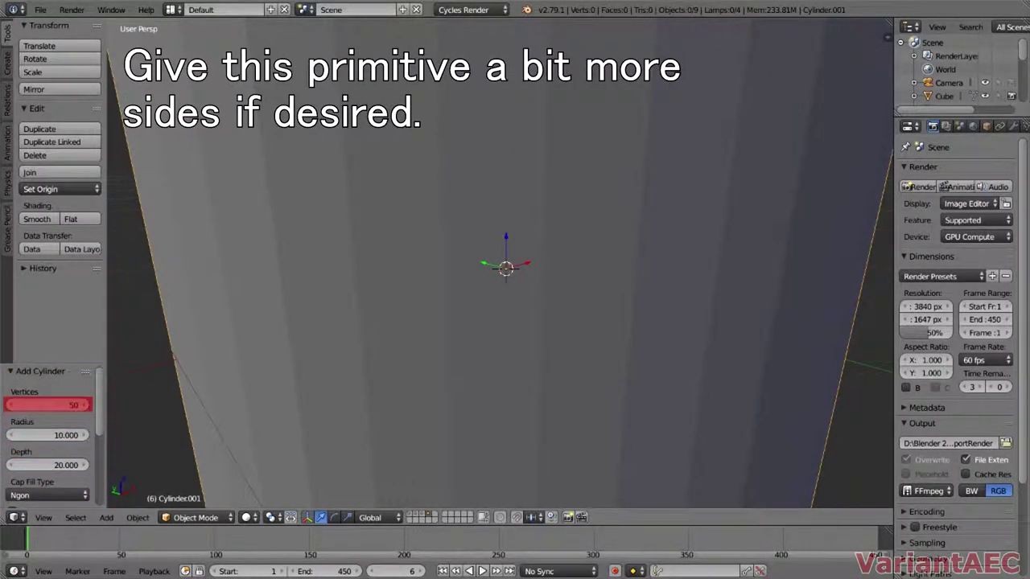
pyautogui.moveTo(48, 405); pyautogui.dragTo(76, 405)
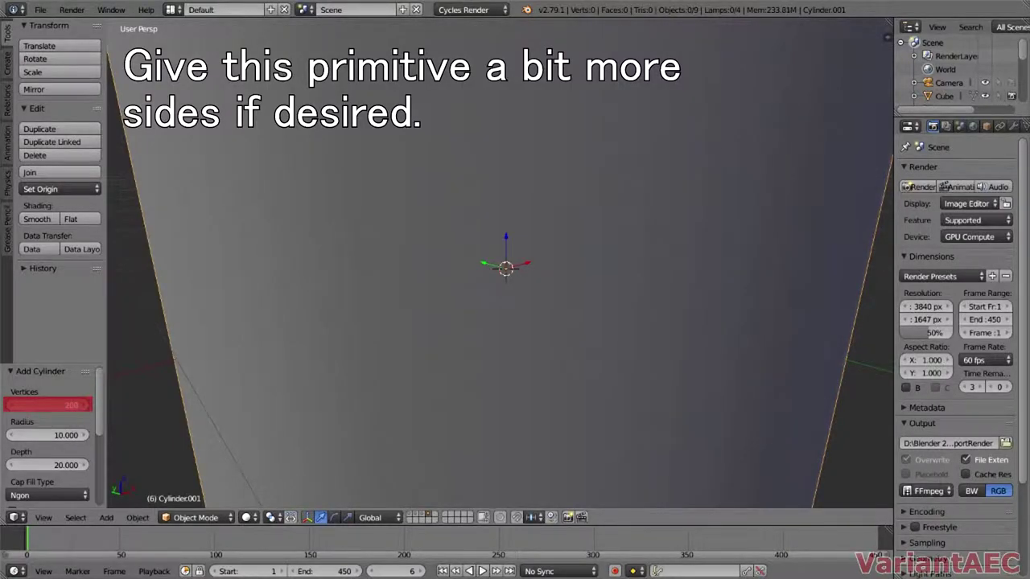
pyautogui.moveTo(76, 405); pyautogui.dragTo(49, 404)
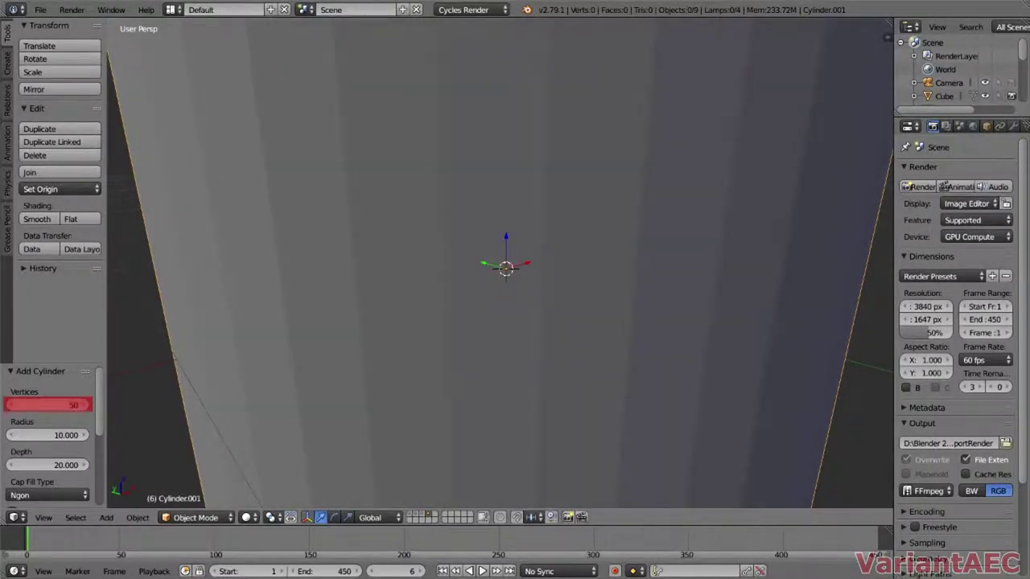
# Shade the cylinder smooth and enable Auto Smooth for its normals
pyautogui.click(37, 219)
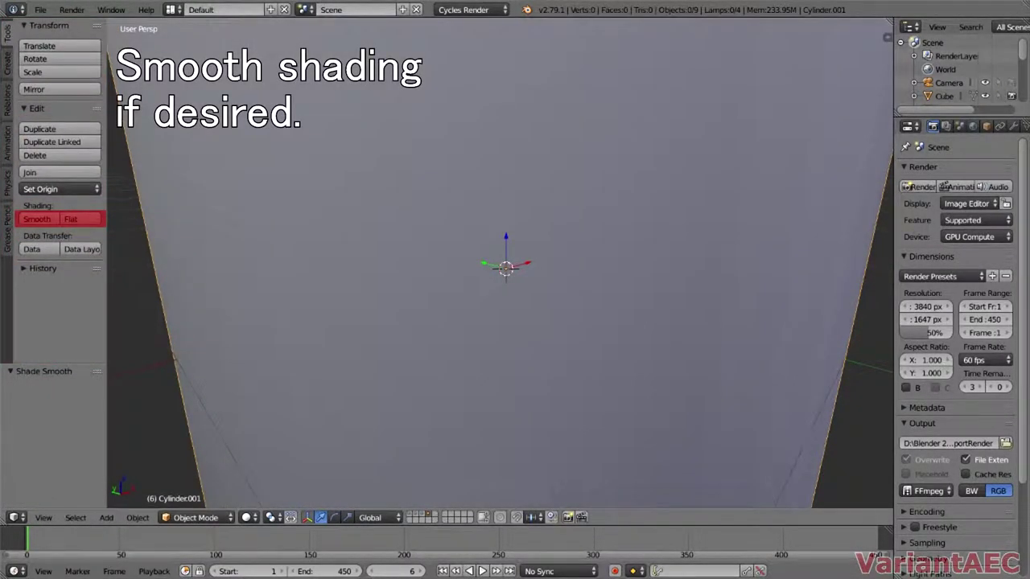
pyautogui.scroll(-8, 500, 263)
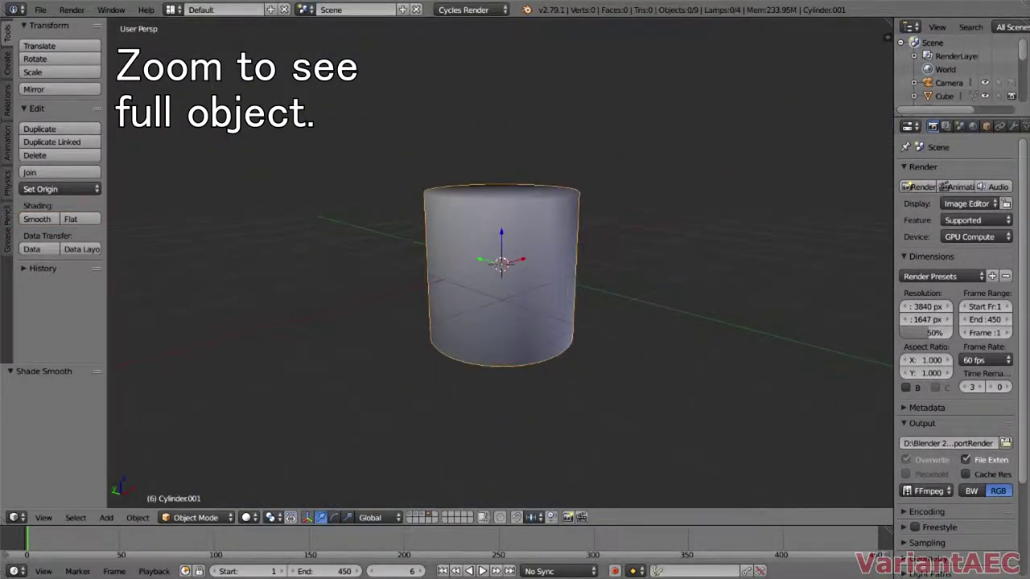
pyautogui.moveTo(499, 264); pyautogui.dragTo(508, 300, button='middle')
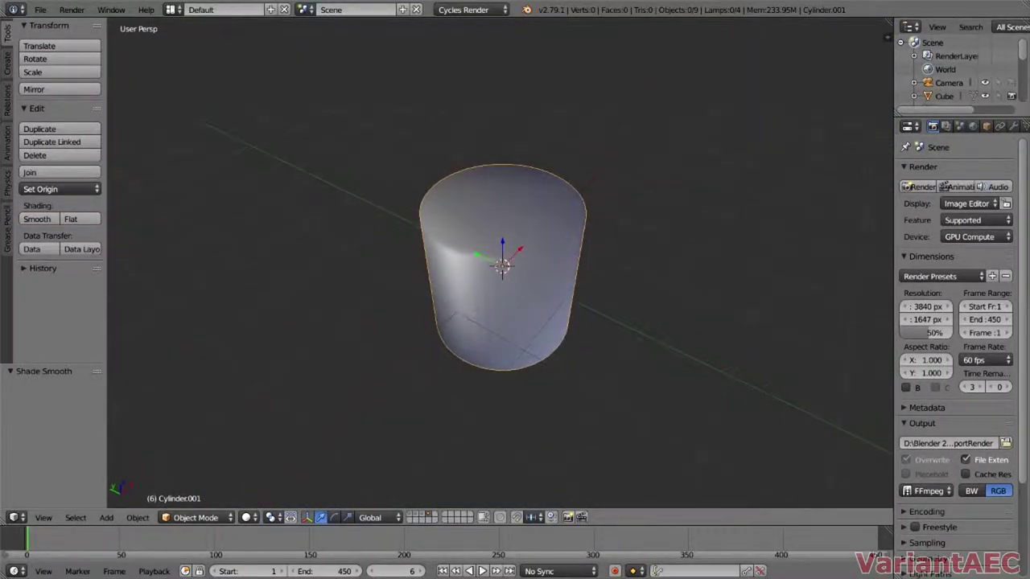
pyautogui.click(1024, 126)
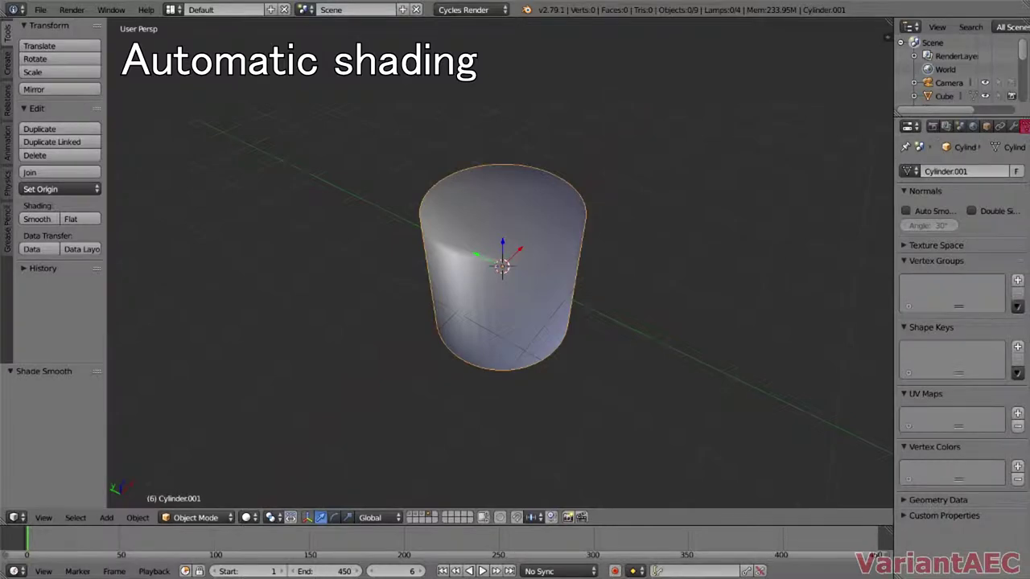
pyautogui.click(906, 211)
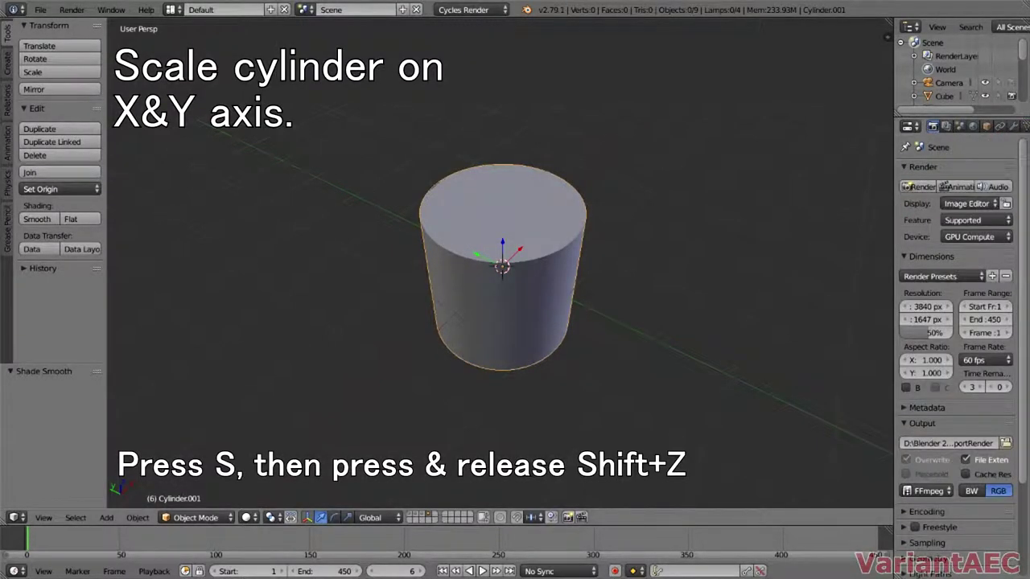
# Scale the cylinder to about 0.071 along the X and Y axes only, making a thin rod
pyautogui.press('s')
pyautogui.hotkey('shift', 'z')
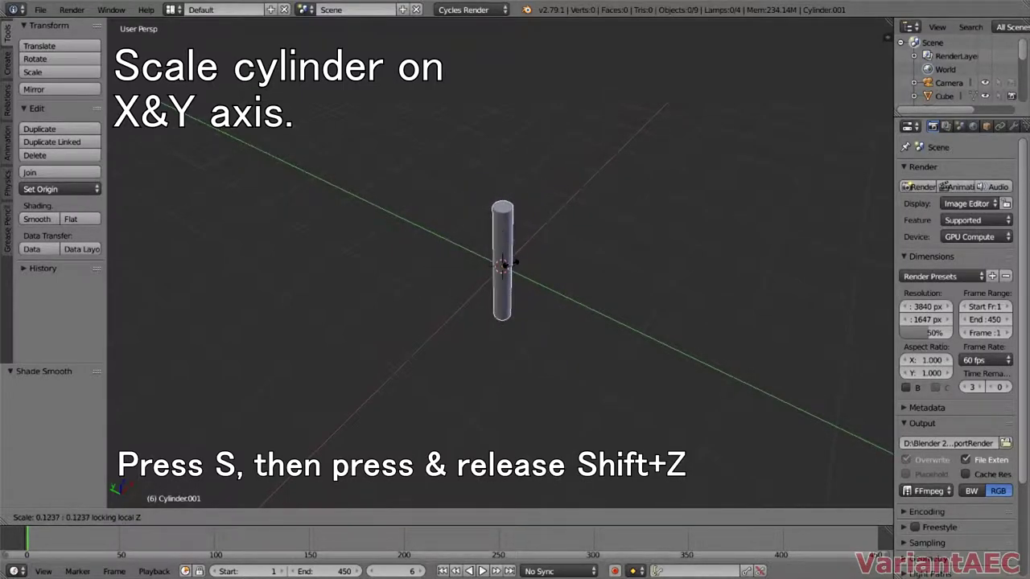
pyautogui.click(508, 262)
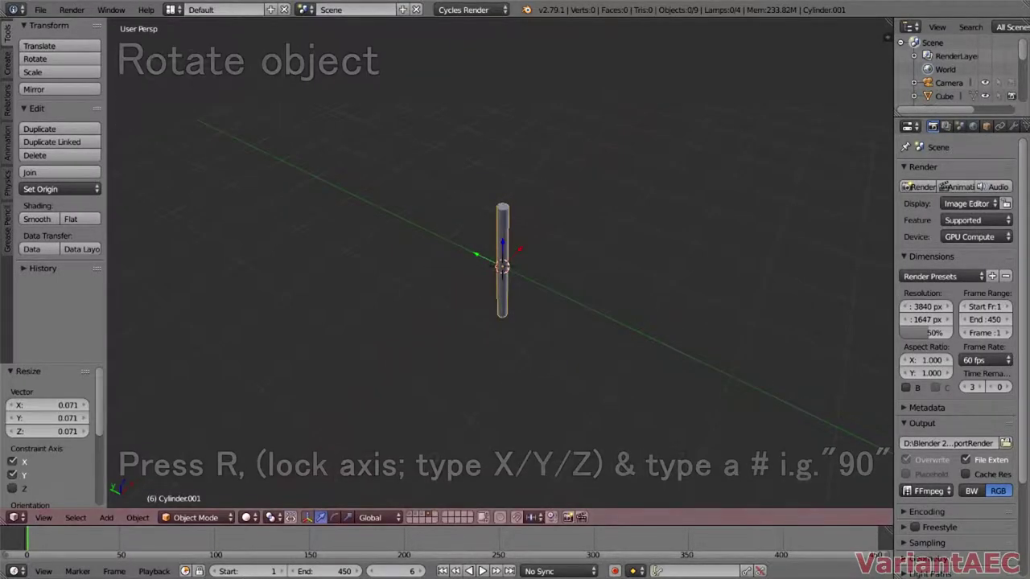
# Rotate the thin cylinder 90° about the global X axis
pyautogui.press('r')
pyautogui.press('x')
pyautogui.write('90')
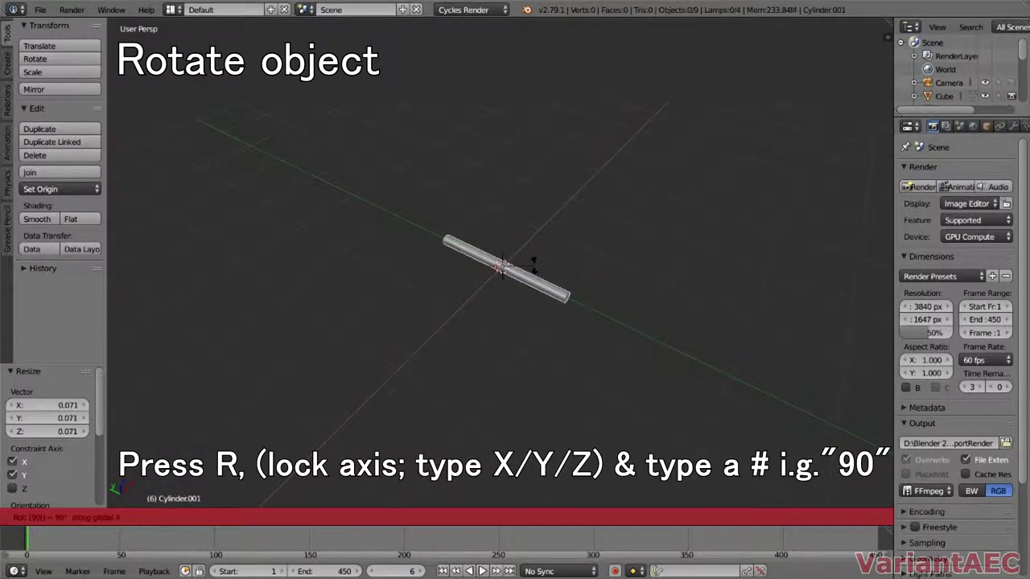
pyautogui.press('Return')
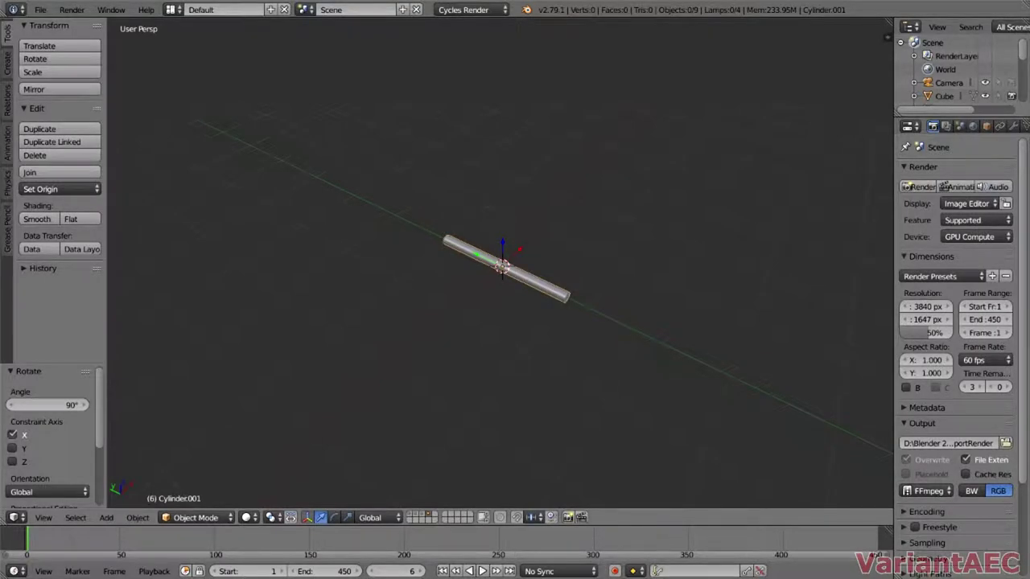
# Create a new material for the cylinder and name it Green Laser
pyautogui.moveTo(503, 305); pyautogui.dragTo(502, 272, button='middle')
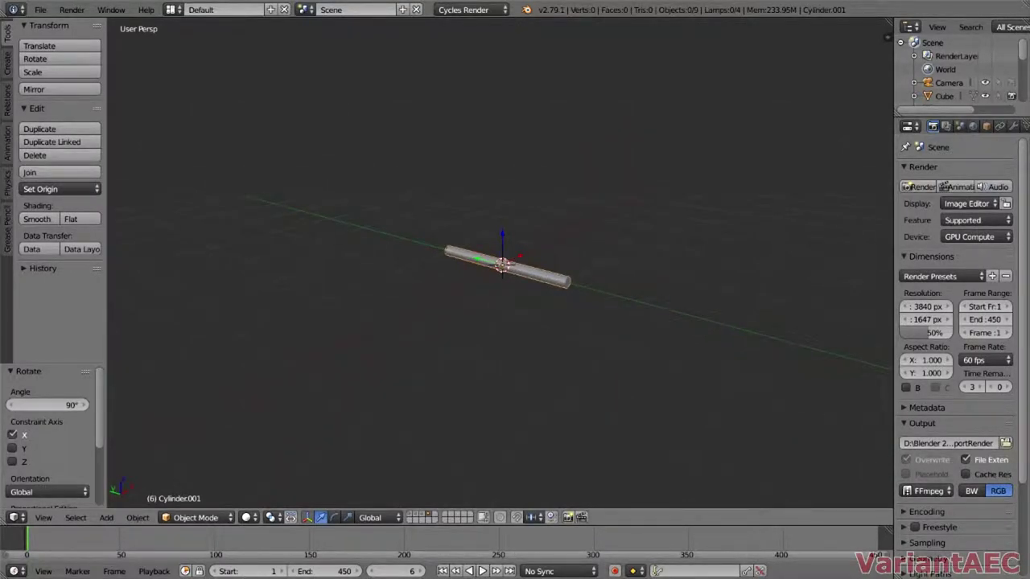
pyautogui.scroll(8, 500, 268)
pyautogui.scroll(-2, 501, 268)
pyautogui.moveTo(500, 268); pyautogui.dragTo(460, 259, button='middle')
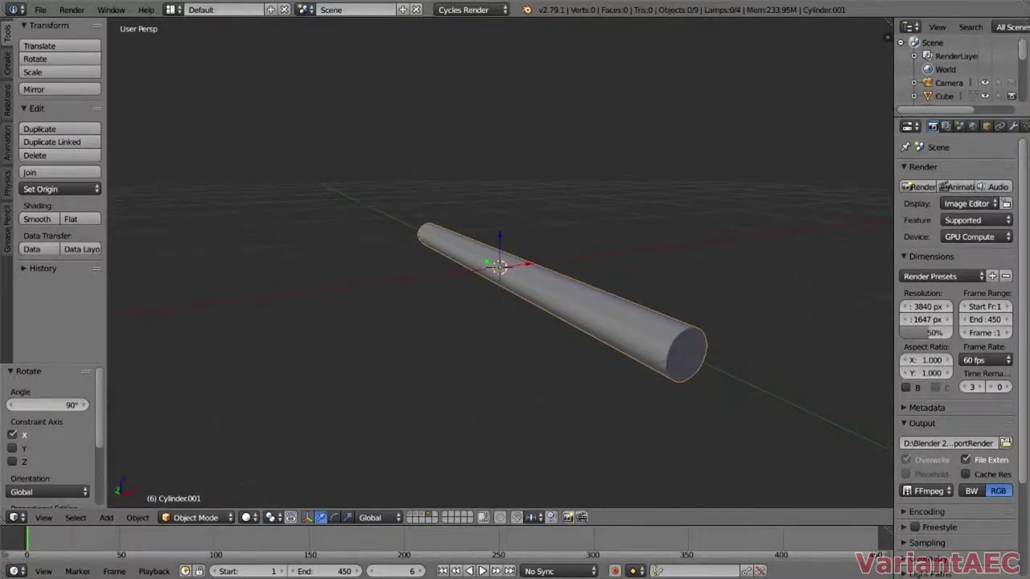
pyautogui.click(1014, 126)
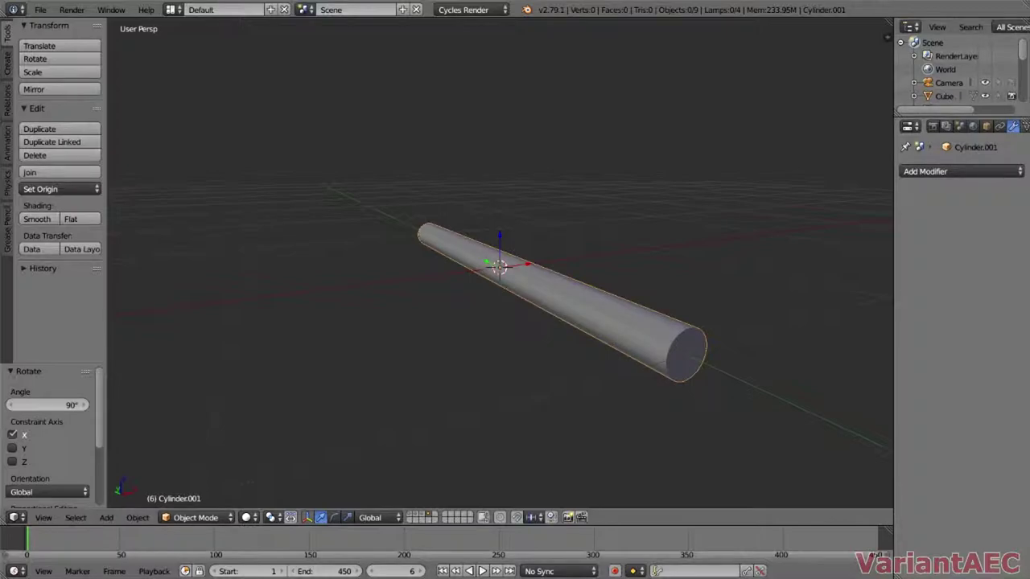
pyautogui.click(1025, 127)
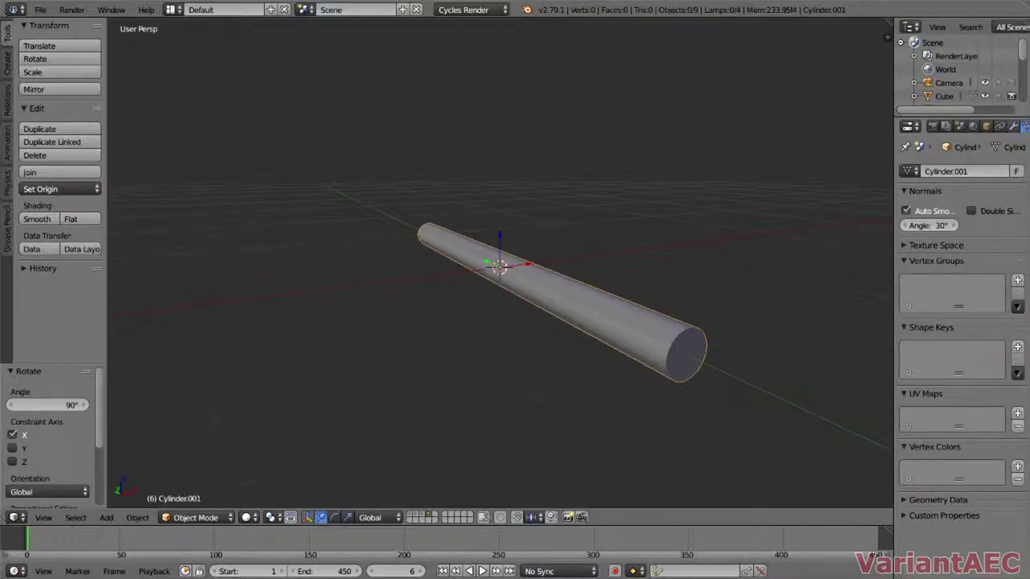
pyautogui.scroll(-1, 1013, 126)
pyautogui.click(1008, 126)
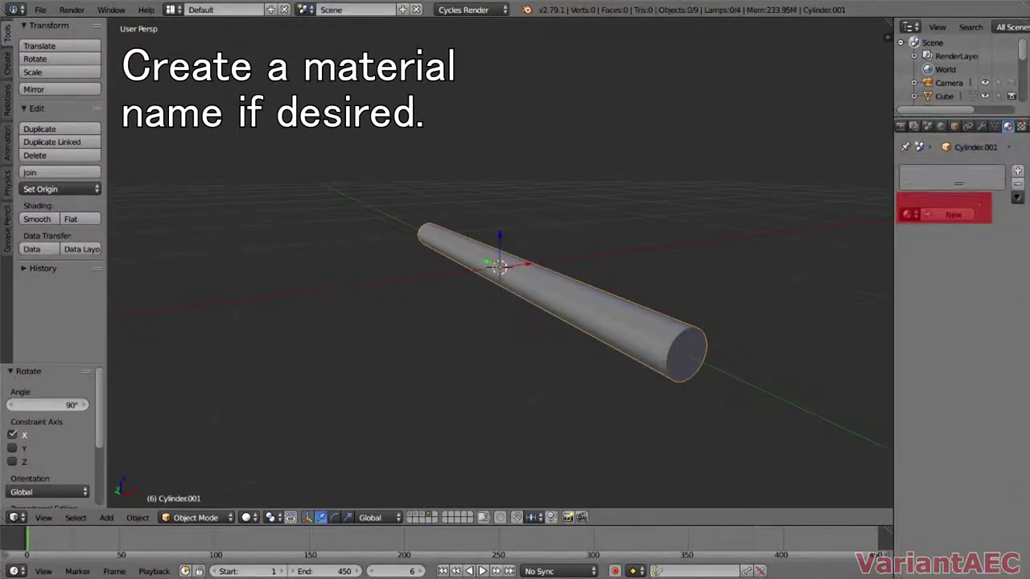
pyautogui.click(953, 215)
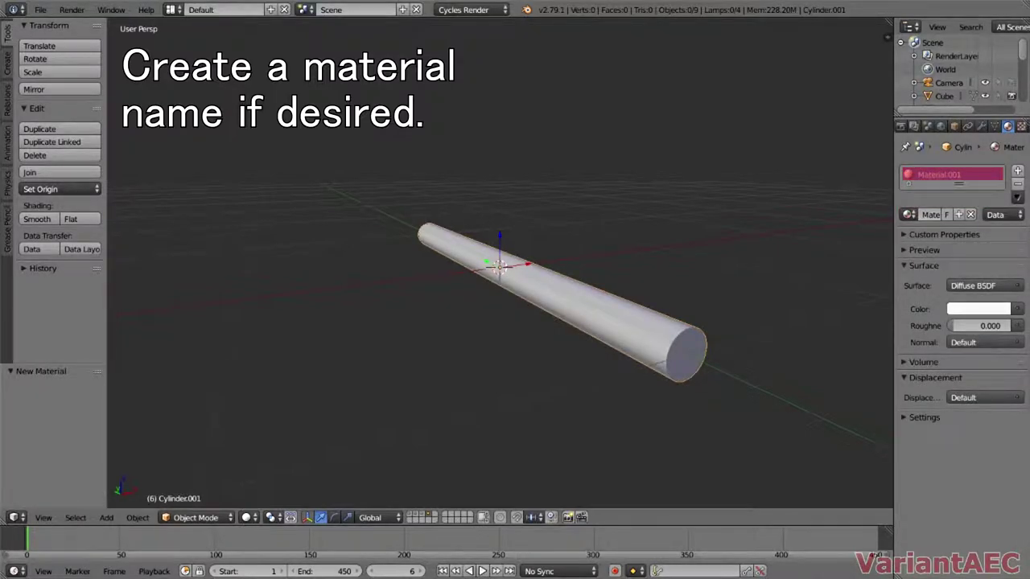
pyautogui.doubleClick(951, 175)
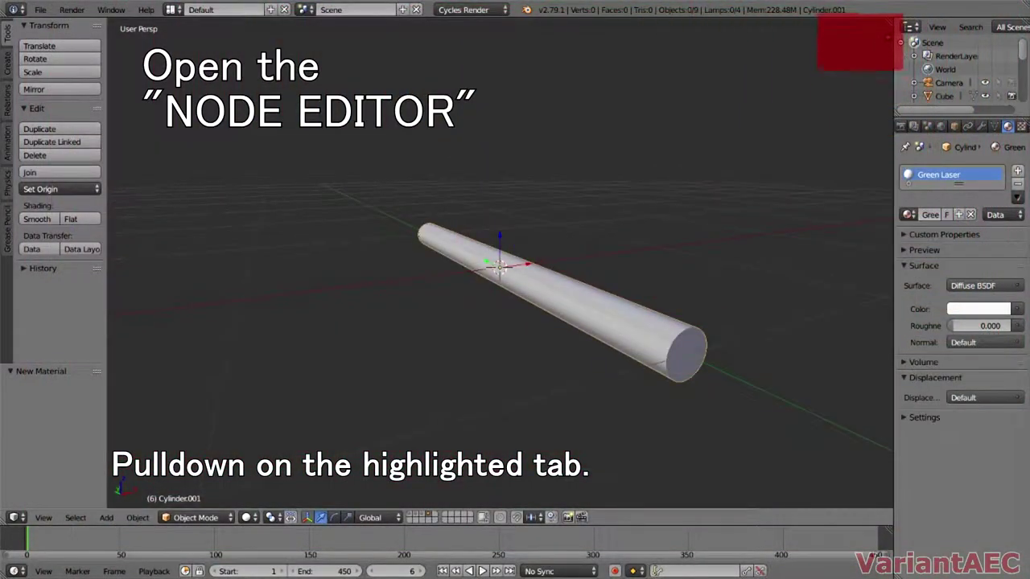
# Split the 3D view horizontally and switch the upper area to the Node Editor
pyautogui.moveTo(888, 22); pyautogui.dragTo(869, 239)
pyautogui.click(15, 229)
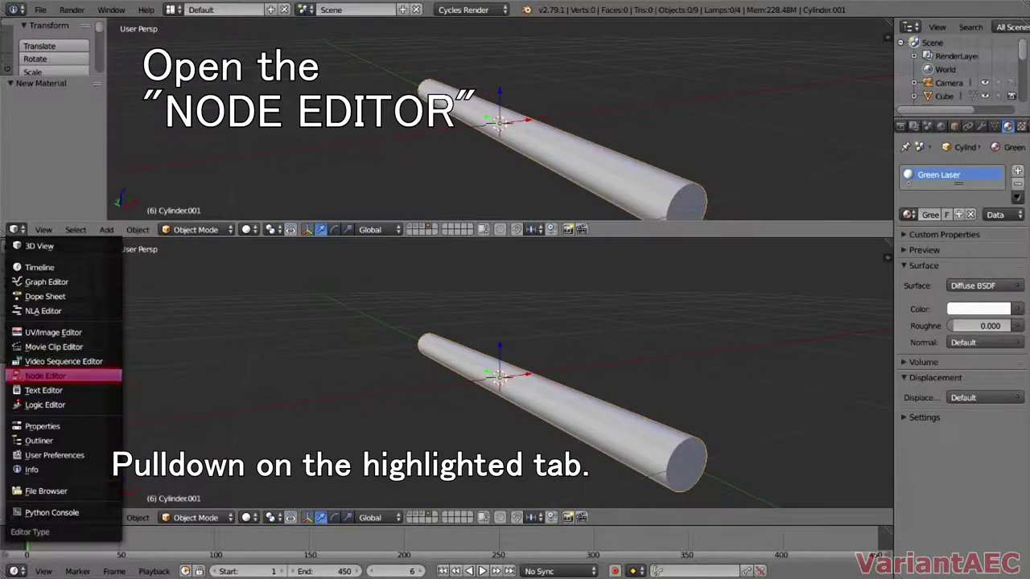
pyautogui.click(45, 376)
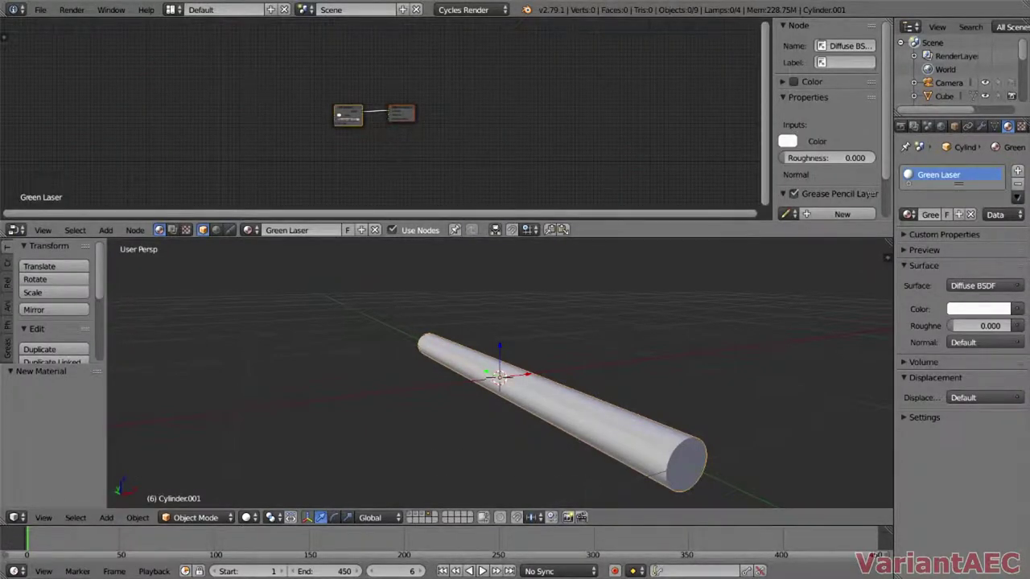
# Delete the Diffuse BSDF node from the Green Laser material and add an Emission shader node
pyautogui.press('x')
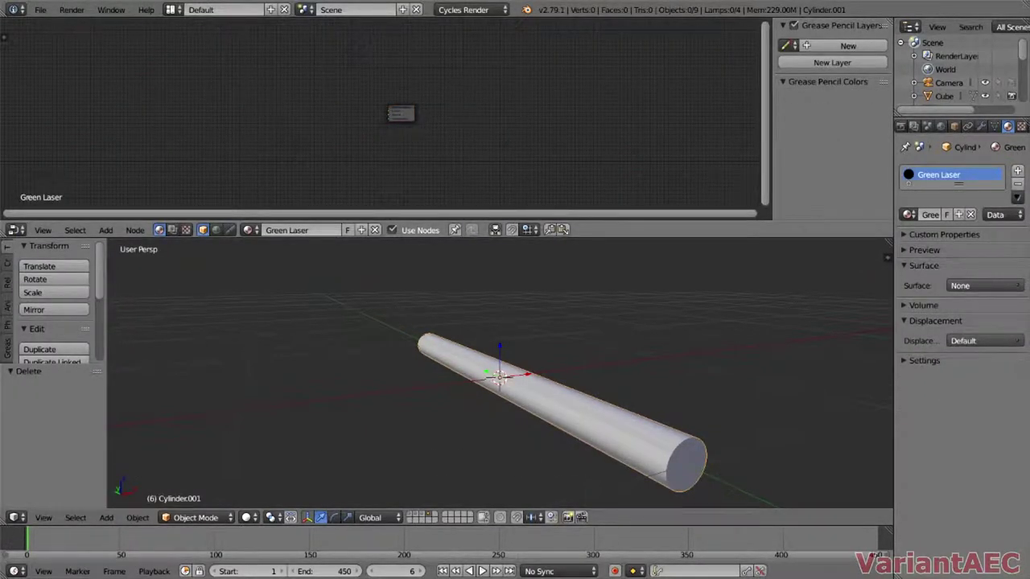
pyautogui.hotkey('shift', 'a')
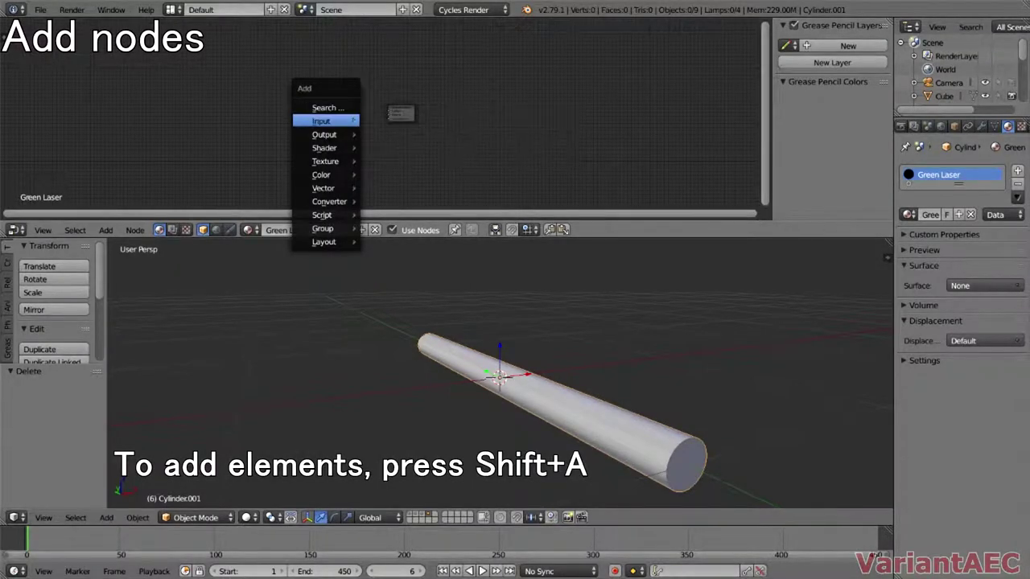
pyautogui.moveTo(326, 148)
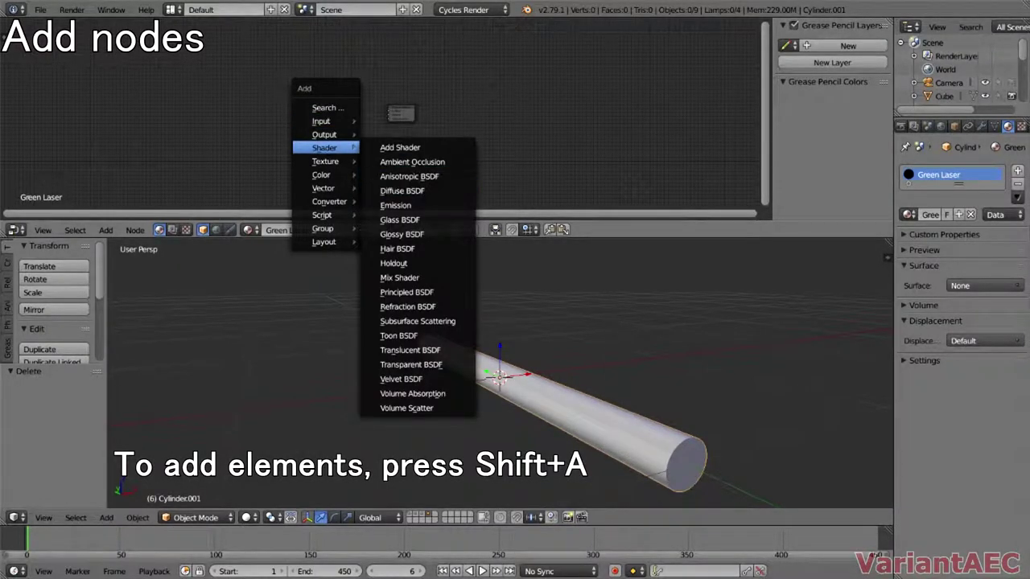
pyautogui.click(395, 205)
pyautogui.click(295, 123)
# Add a Mix Shader node and a Transparent BSDF node to the Green Laser material
pyautogui.hotkey('shift', 'a')
pyautogui.moveTo(293, 122)
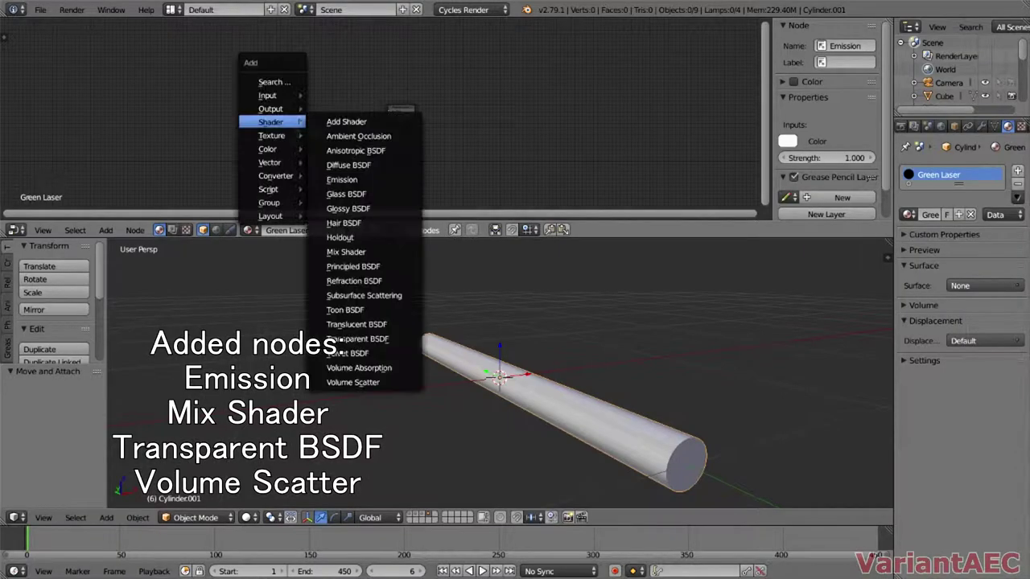
pyautogui.click(346, 250)
pyautogui.click(333, 100)
pyautogui.hotkey('shift', 'a')
pyautogui.moveTo(332, 99)
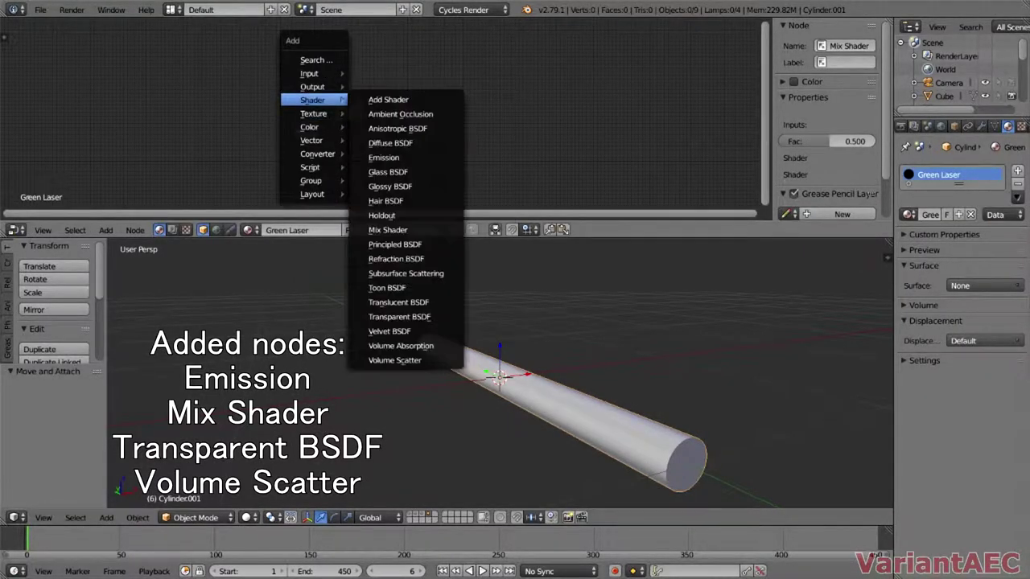
pyautogui.click(396, 317)
pyautogui.click(297, 80)
# Add a Volume Scatter shader node to the Green Laser material
pyautogui.hotkey('shift', 'a')
pyautogui.moveTo(297, 107)
pyautogui.moveTo(295, 80)
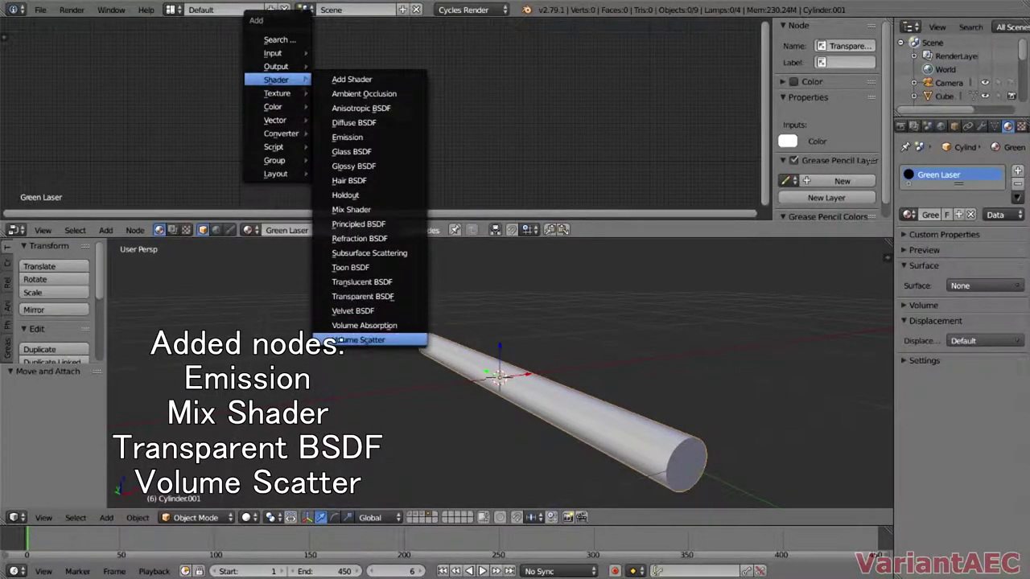
pyautogui.click(386, 340)
pyautogui.click(311, 173)
pyautogui.press('Home')
pyautogui.scroll(6, 378, 119)
# Arrange the shader nodes before the Material Output and link the Emission output to its Surface input
pyautogui.moveTo(318, 190); pyautogui.dragTo(327, 142)
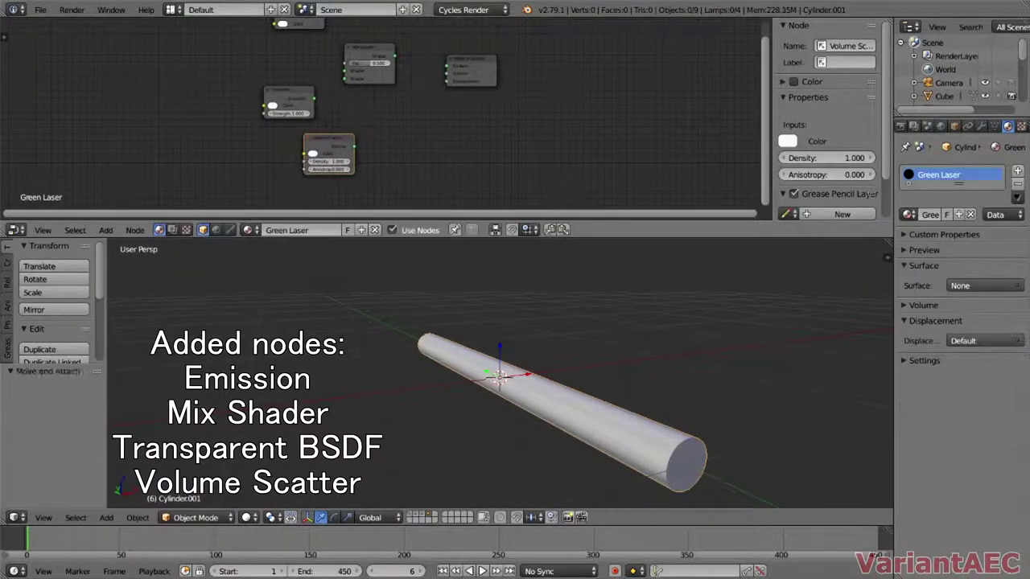
pyautogui.moveTo(367, 51); pyautogui.dragTo(389, 54)
pyautogui.moveTo(304, 25); pyautogui.dragTo(446, 66)
# Add a vertex group to the cylinder in Edit Mode and assign the Green Laser material to the whole selected mesh
pyautogui.click(981, 126)
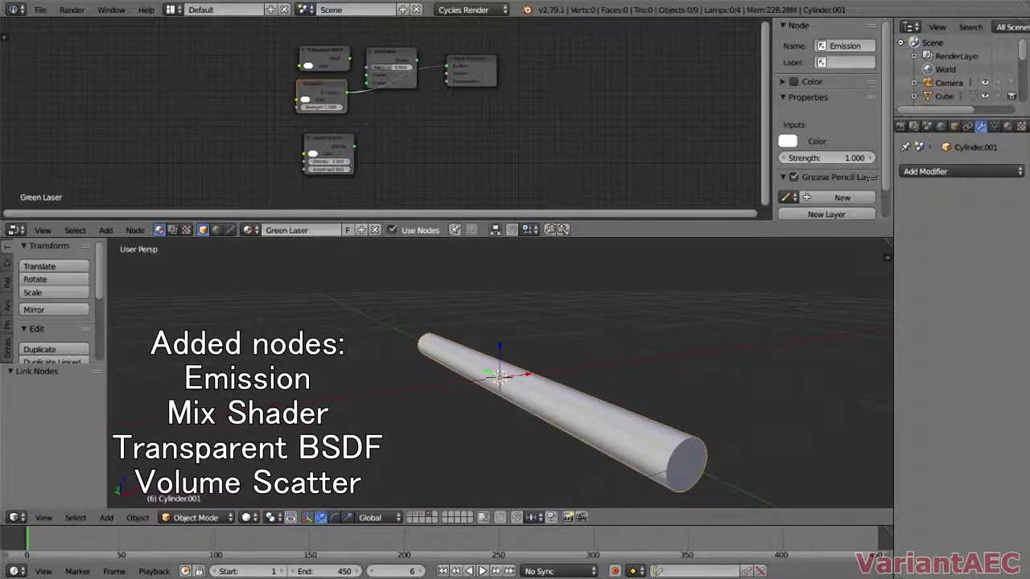
pyautogui.click(994, 126)
pyautogui.press('Tab')
pyautogui.click(1018, 280)
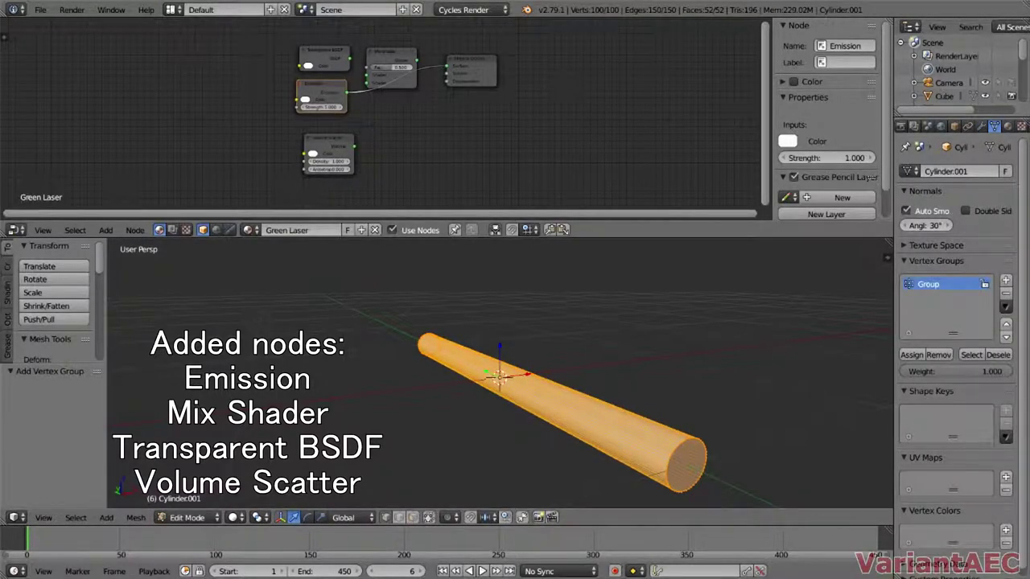
pyautogui.click(1007, 126)
pyautogui.click(919, 215)
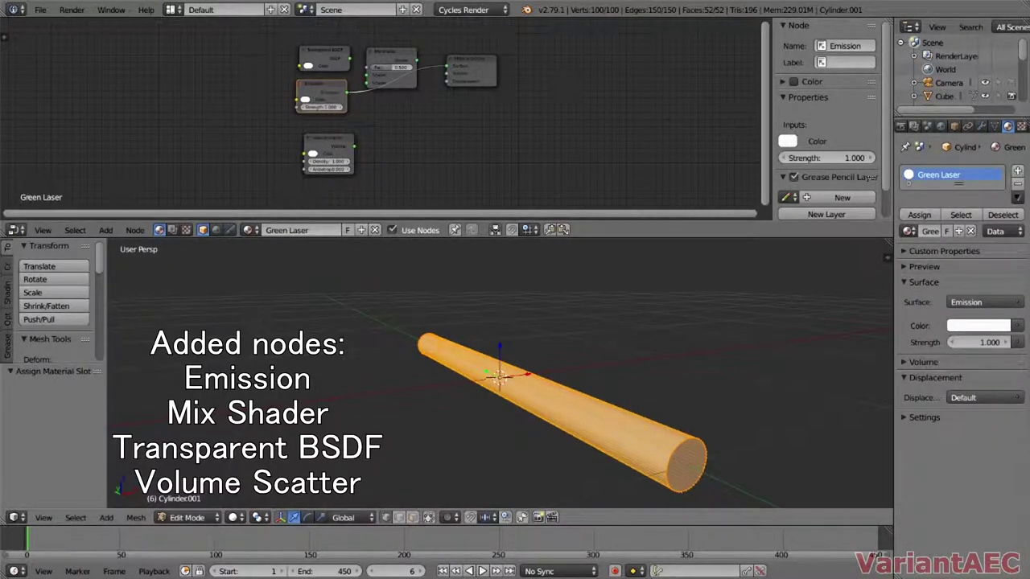
# Apply Deselect and Select for the vertex group, return to Object Mode and show the Green Laser material settings
pyautogui.click(994, 127)
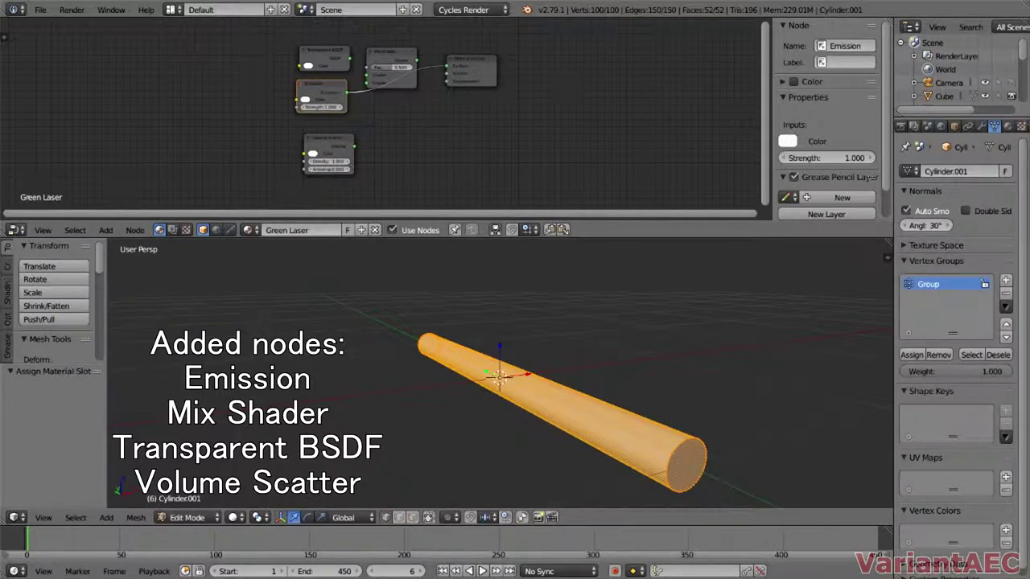
pyautogui.click(999, 354)
pyautogui.click(972, 355)
pyautogui.press('Tab')
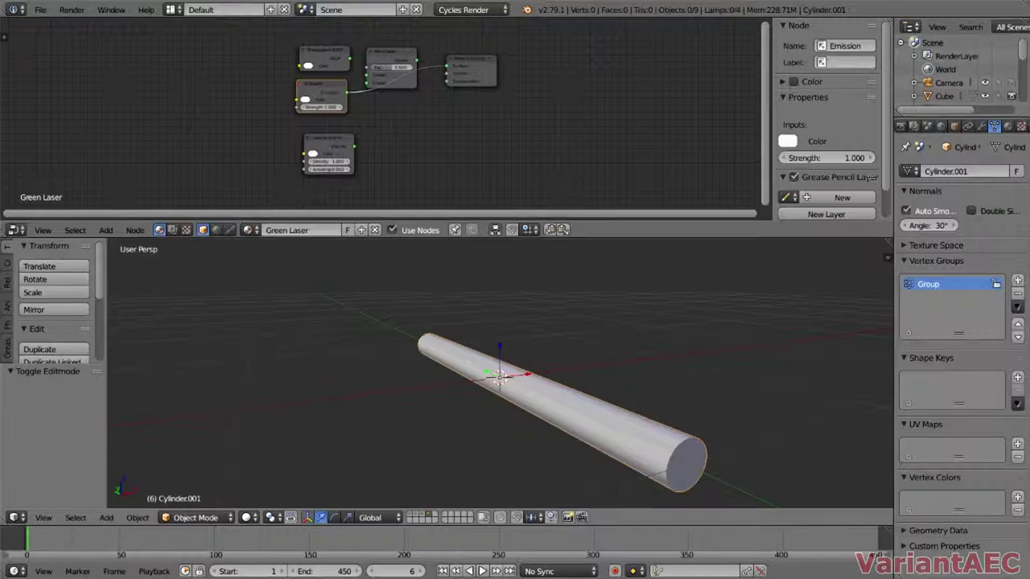
pyautogui.click(1007, 126)
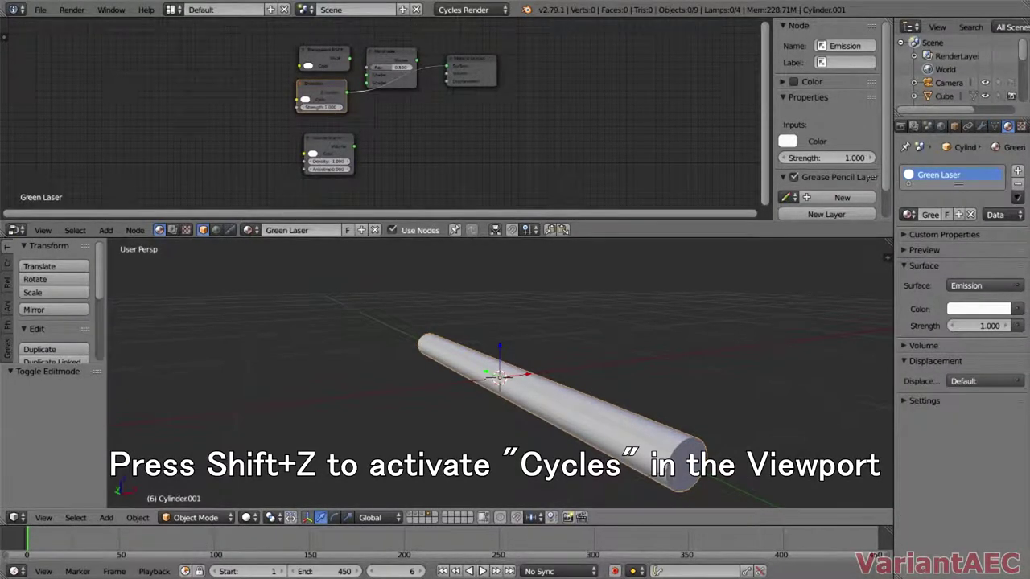
# Show the viewport in Cycles rendered shading and set the Emission node's color to bright green
pyautogui.hotkey('shift', 'z')
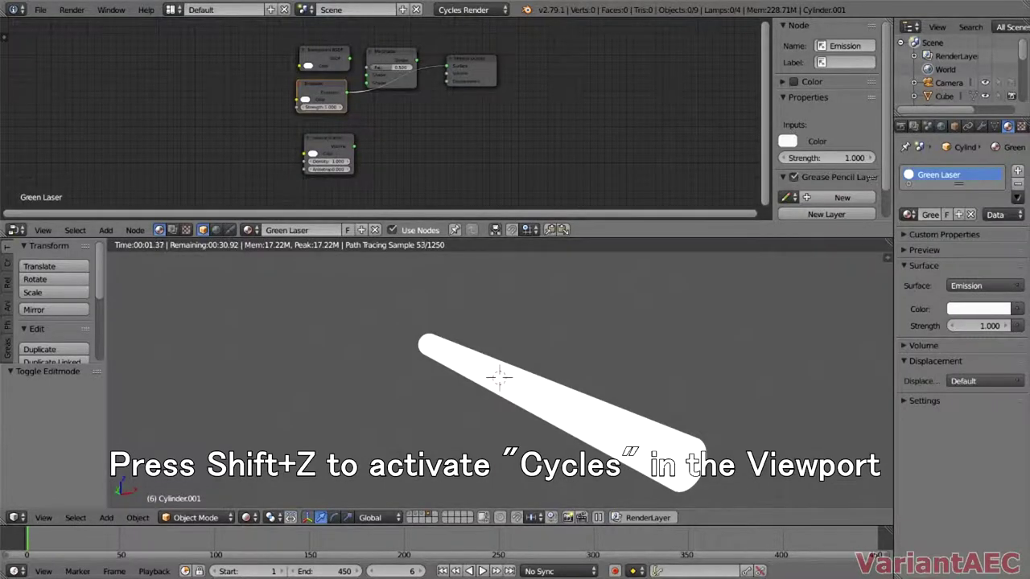
pyautogui.click(306, 100)
pyautogui.moveTo(331, 134); pyautogui.dragTo(309, 118)
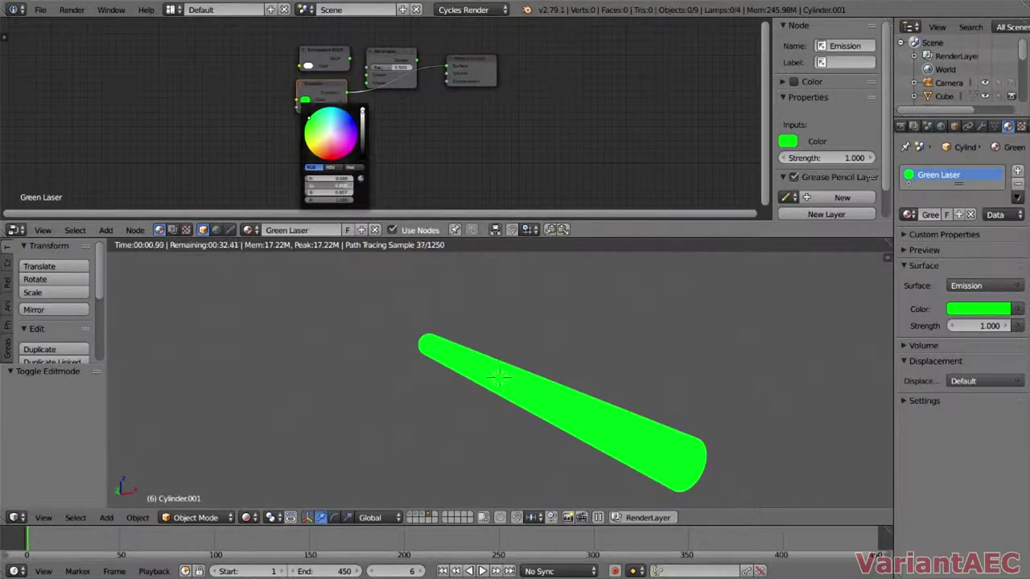
pyautogui.moveTo(333, 186); pyautogui.dragTo(349, 186)
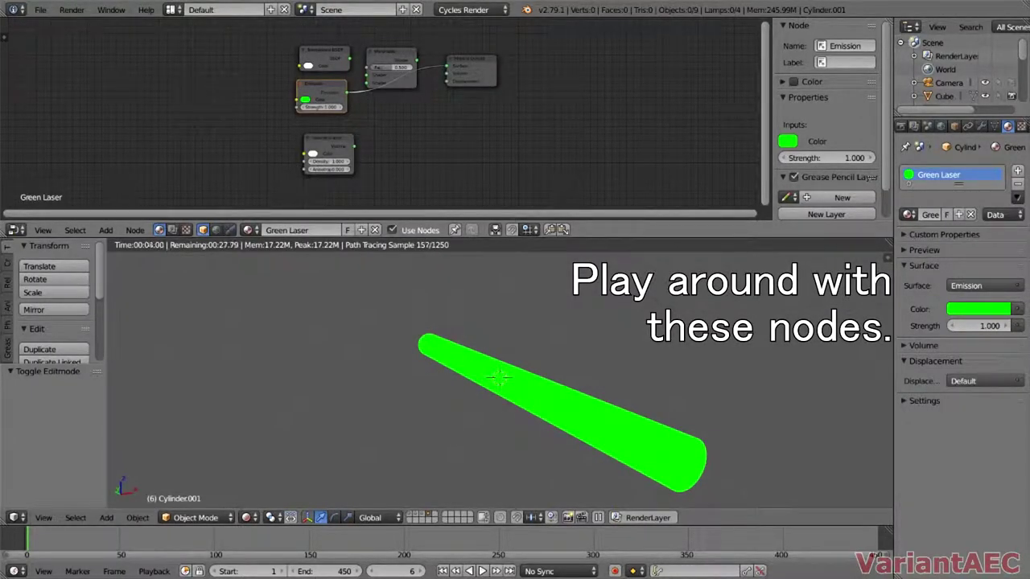
# Route the Transparent BSDF and Emission outputs through the Mix Shader to the material's Surface, with a mix factor of 0.5
pyautogui.moveTo(350, 58); pyautogui.dragTo(366, 83)
pyautogui.moveTo(416, 60); pyautogui.dragTo(374, 68)
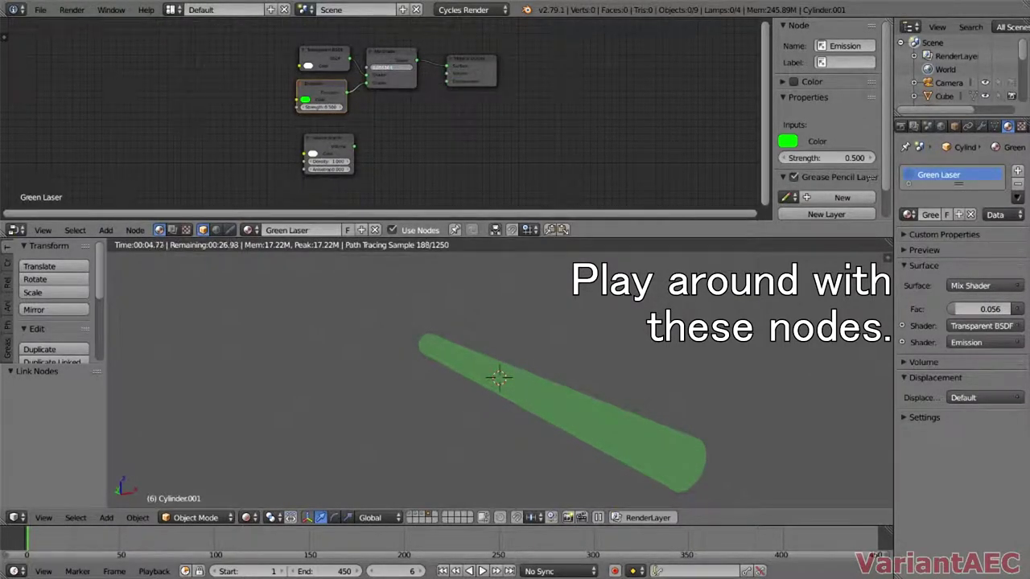
pyautogui.write('0.5')
pyautogui.press('Return')
pyautogui.moveTo(347, 93); pyautogui.dragTo(366, 67)
pyautogui.hotkey('ctrl', 'z')
pyautogui.hotkey('ctrl', 'z')
# Link the Volume Scatter output to the Material Output's Volume input and set the Emission strength to 0.1
pyautogui.moveTo(354, 147); pyautogui.dragTo(446, 74)
pyautogui.doubleClick(322, 107)
pyautogui.write('0.1')
pyautogui.press('Return')
# Raise the Volume Scatter density and set its color to magenta
pyautogui.moveTo(329, 162); pyautogui.dragTo(313, 129)
pyautogui.click(313, 154)
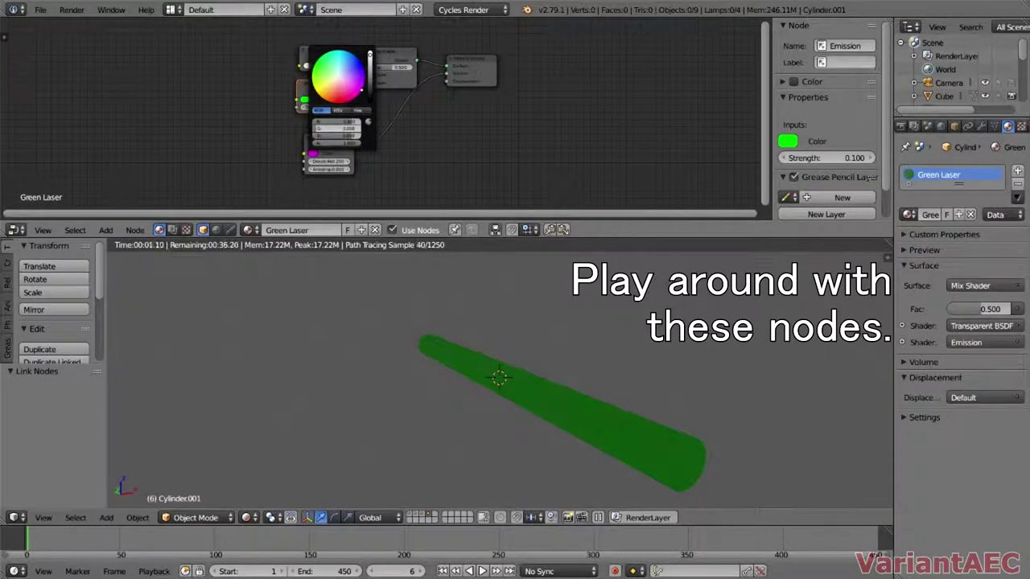
pyautogui.click(344, 107)
# Tune the material to a mix factor of about 0.058, Emission strength 1 and Volume Scatter density of about 171
pyautogui.moveTo(391, 68); pyautogui.dragTo(365, 125)
pyautogui.click(308, 66)
pyautogui.click(308, 66)
pyautogui.click(308, 66)
pyautogui.moveTo(365, 125); pyautogui.dragTo(396, 67)
pyautogui.moveTo(322, 107); pyautogui.dragTo(335, 107)
pyautogui.moveTo(396, 67); pyautogui.dragTo(384, 68)
pyautogui.moveTo(329, 162); pyautogui.dragTo(341, 162)
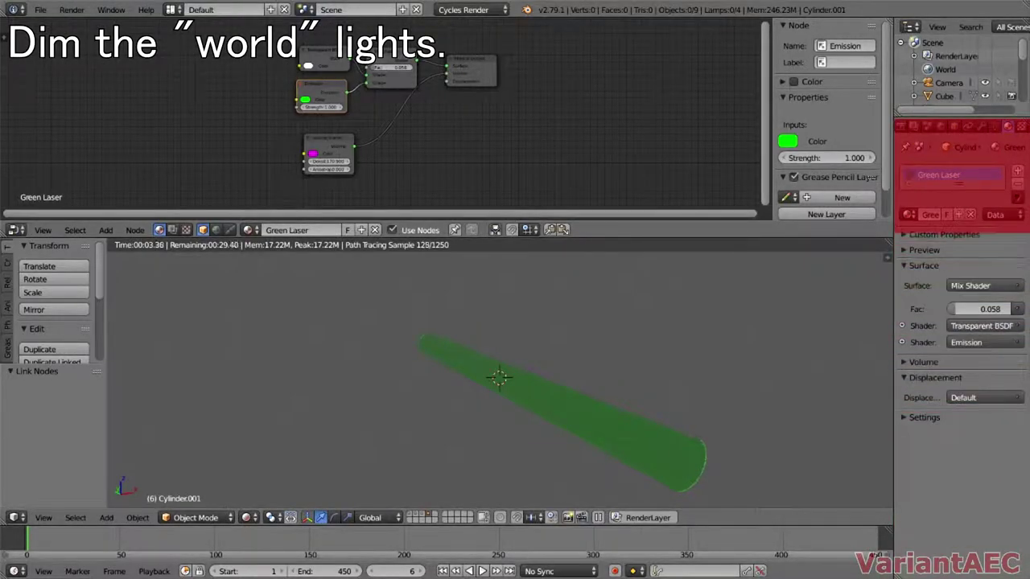
# Turn off the world's ray visibility for Camera, Diffuse, Glossy, Transmission and Volume Scatter
pyautogui.click(941, 126)
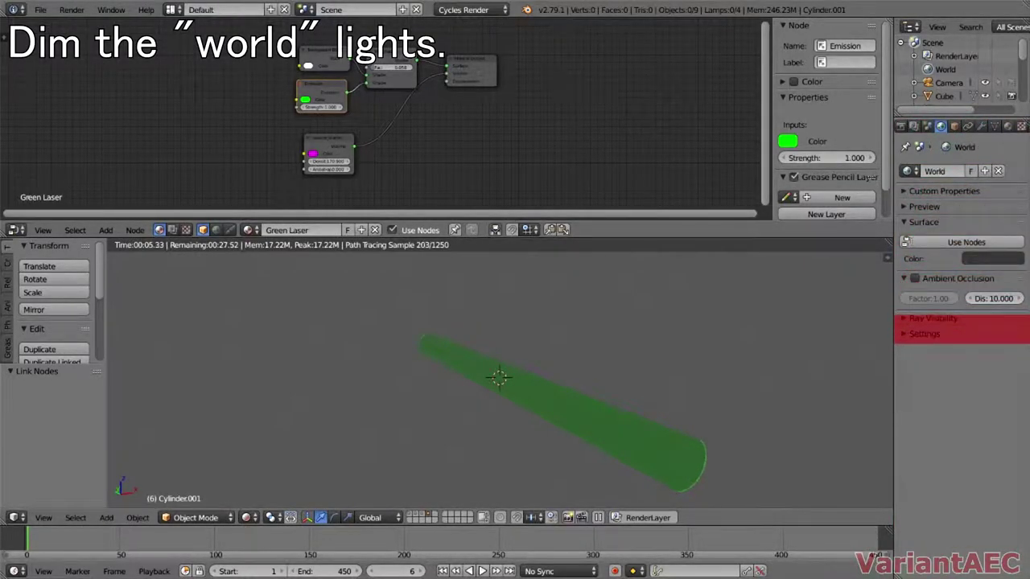
pyautogui.click(933, 319)
pyautogui.click(906, 338)
pyautogui.moveTo(907, 353); pyautogui.dragTo(907, 367)
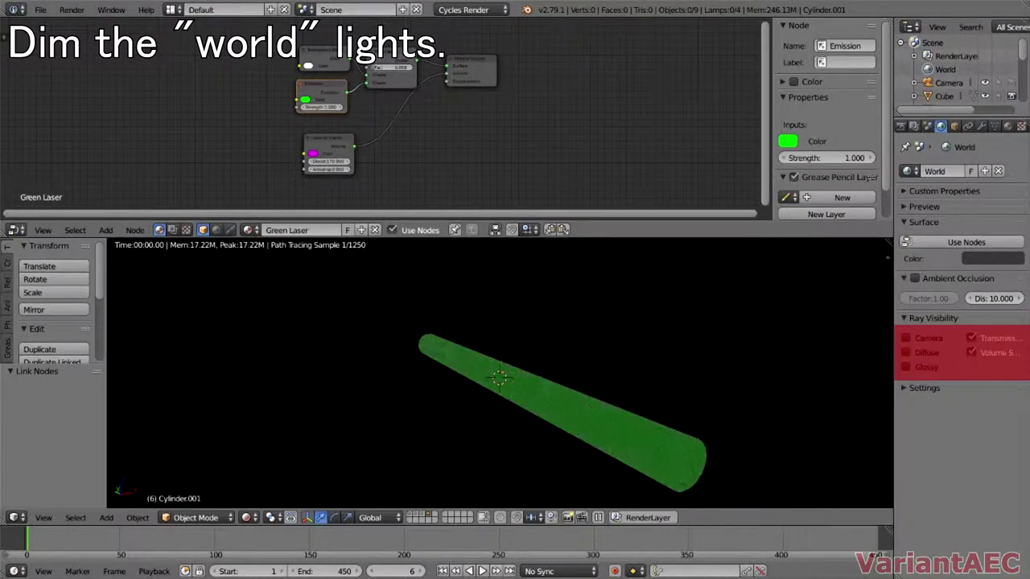
pyautogui.moveTo(972, 338); pyautogui.dragTo(972, 352)
pyautogui.click(933, 319)
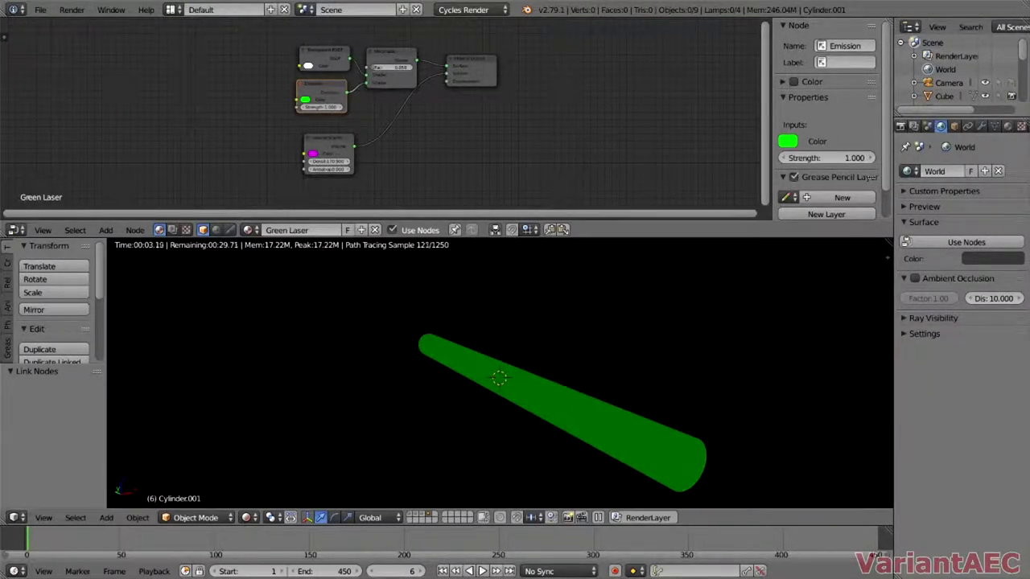
# Show the render settings and add a plane with radius 10 at the origin beneath the laser cylinder
pyautogui.click(902, 126)
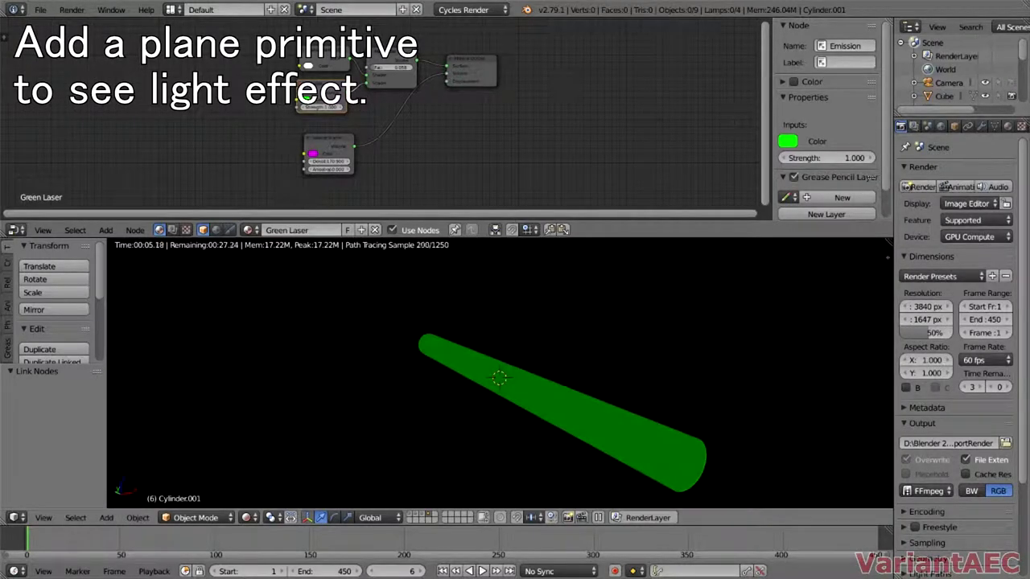
pyautogui.hotkey('shift', 'a')
pyautogui.click(721, 298)
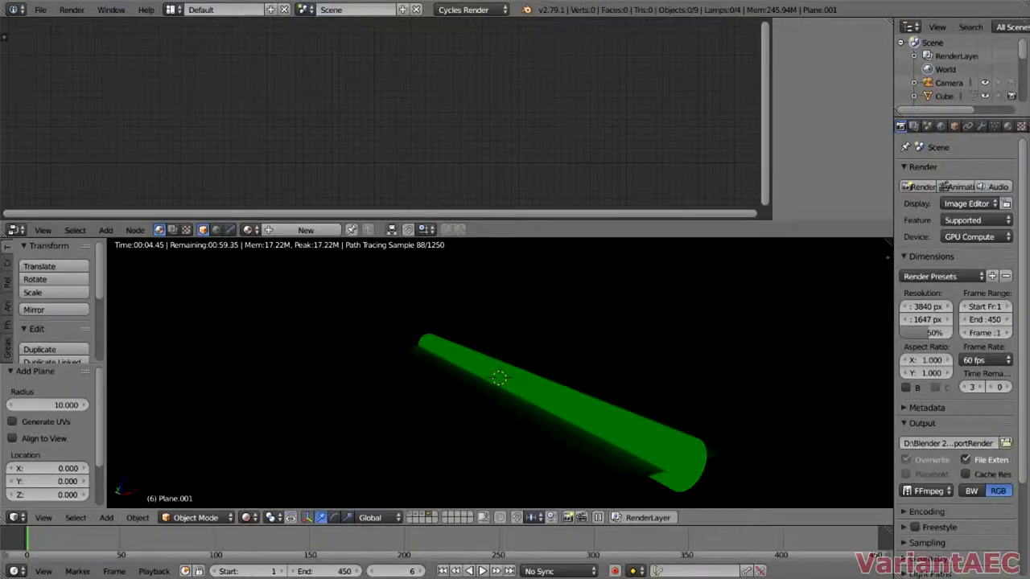
# Raise the laser cylinder about 1.9 units along the Z axis above the plane
pyautogui.rightClick(586, 415)
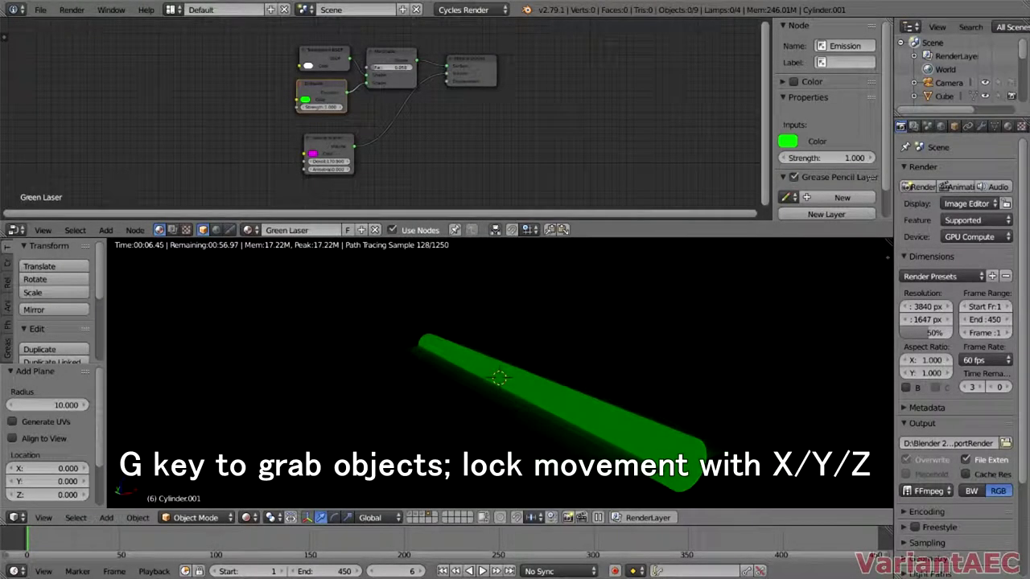
pyautogui.press('g')
pyautogui.press('z')
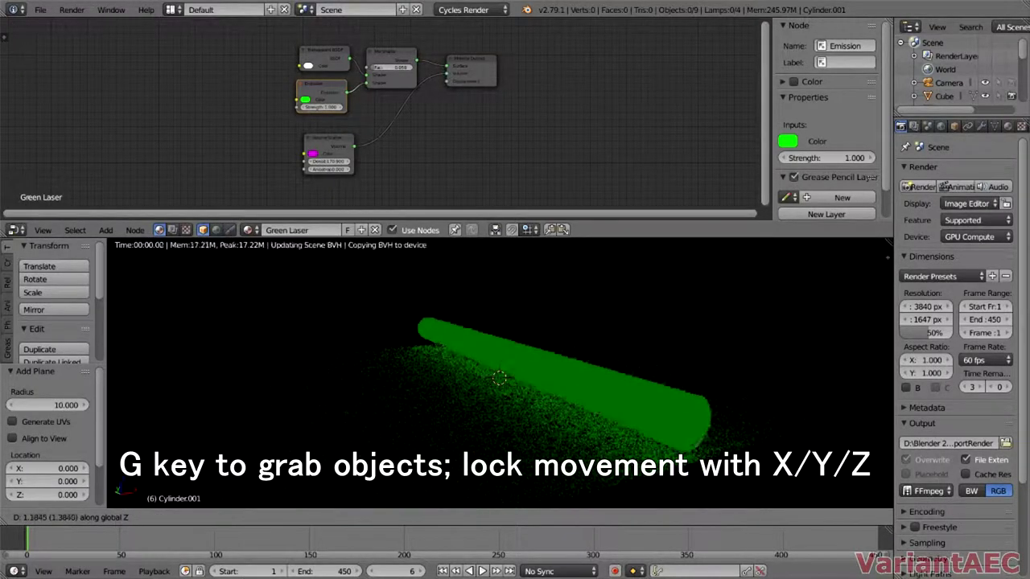
pyautogui.press('Return')
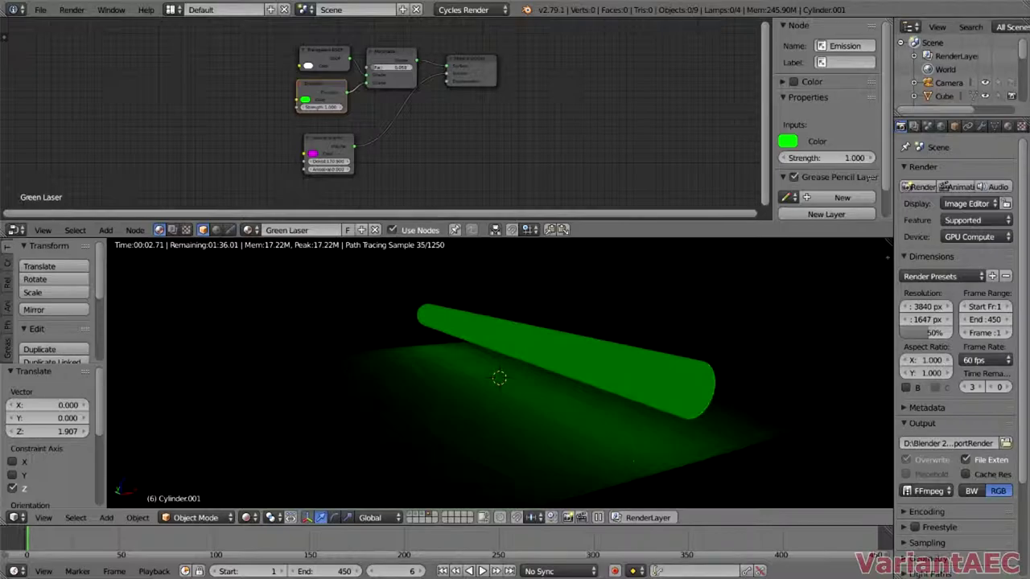
# Set the Volume Scatter density to 1
pyautogui.scroll(-1, 950, 72)
pyautogui.scroll(1, 949, 72)
pyautogui.moveTo(579, 362); pyautogui.dragTo(547, 377, button='middle')
pyautogui.scroll(9, 500, 373)
pyautogui.scroll(-1, 499, 373)
pyautogui.scroll(1, 500, 373)
pyautogui.moveTo(329, 162); pyautogui.dragTo(319, 162)
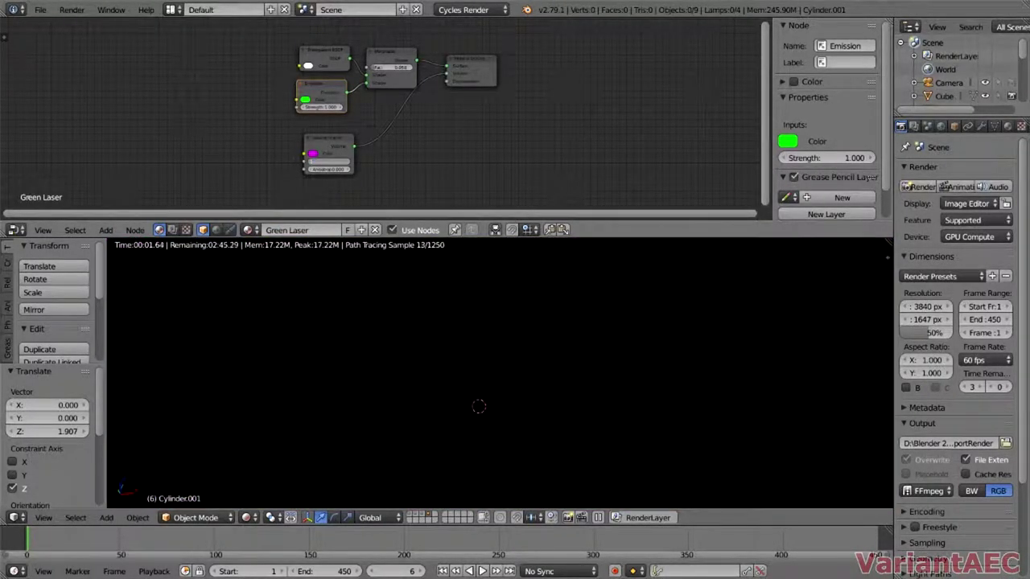
pyautogui.press('Return')
# Change the Volume Scatter color to green and adjust the Mix Shader factor
pyautogui.click(313, 154)
pyautogui.doubleClick(337, 129)
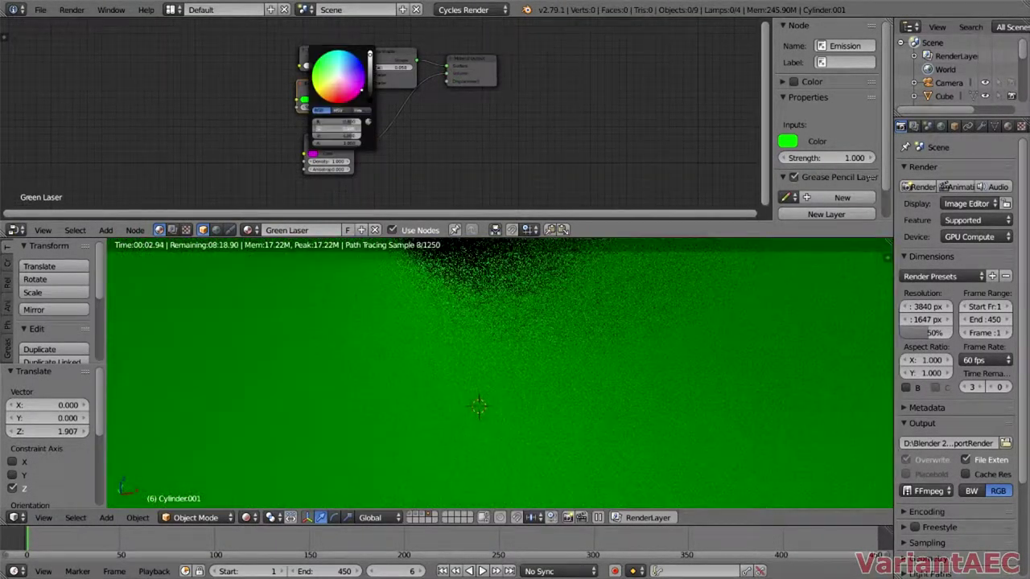
pyautogui.write('.8')
pyautogui.press('Return')
pyautogui.moveTo(351, 136); pyautogui.dragTo(315, 121)
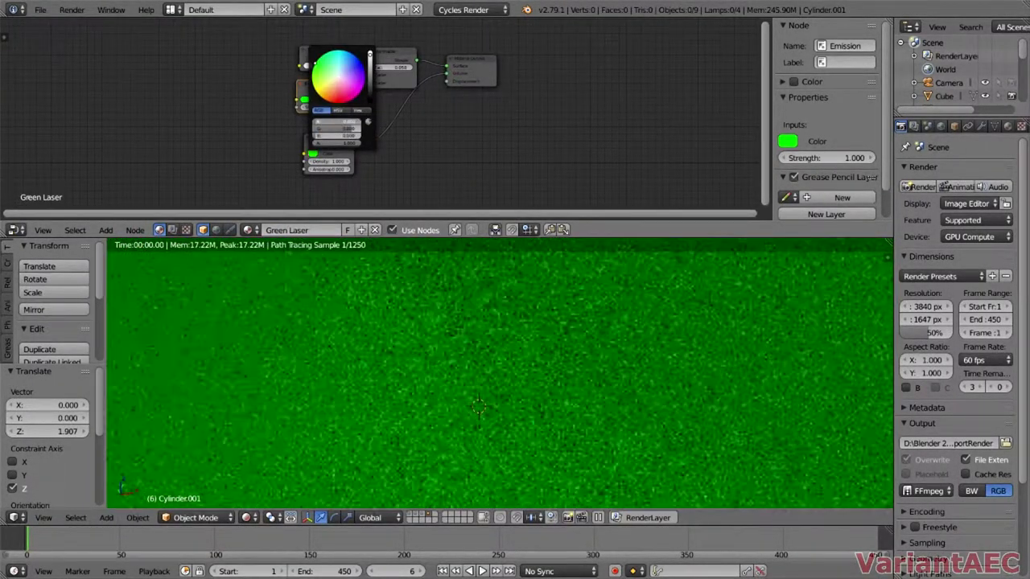
pyautogui.moveTo(378, 68)
pyautogui.mouseDown()
pyautogui.moveTo(414, 68)
pyautogui.moveTo(375, 68)
pyautogui.mouseUp()
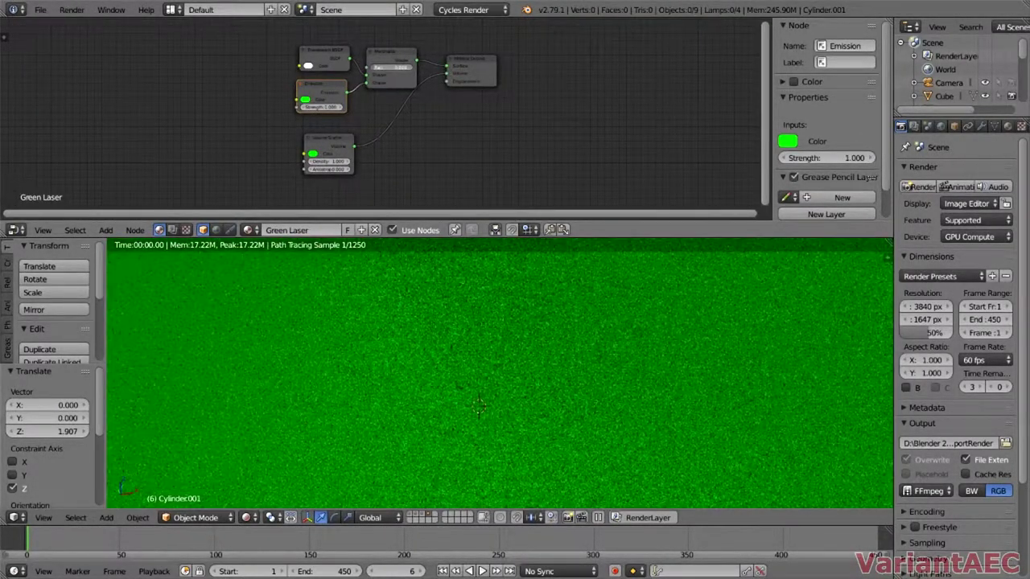
pyautogui.scroll(-5, 500, 373)
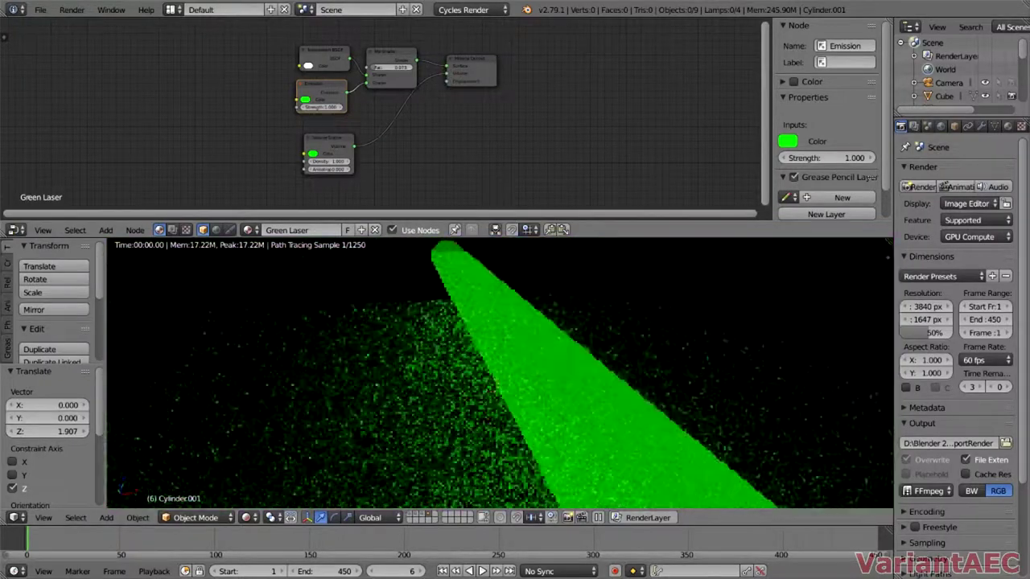
# Add a Noise Texture node and place it ahead of the shader nodes
pyautogui.hotkey('shift', 'a')
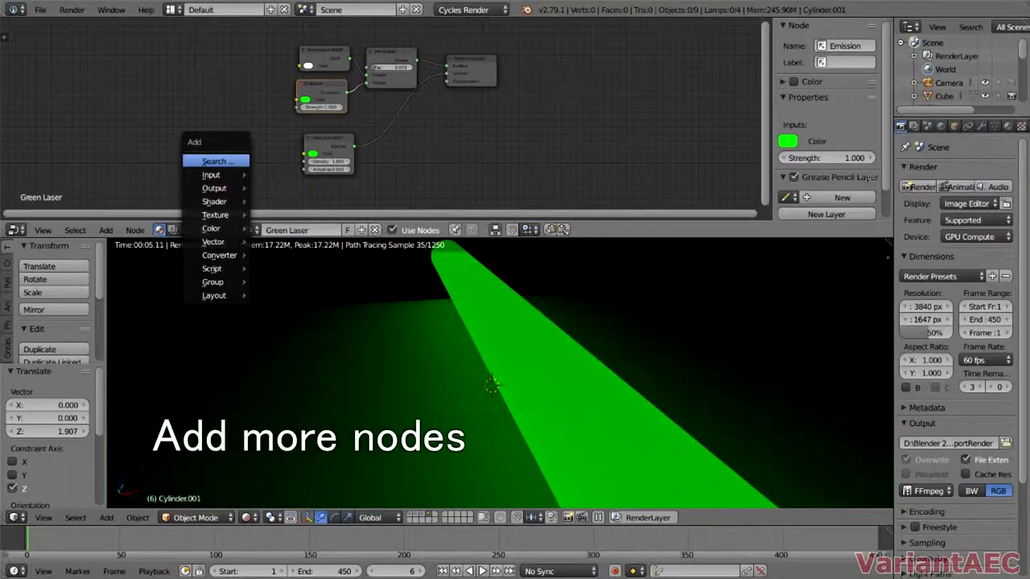
pyautogui.moveTo(243, 201)
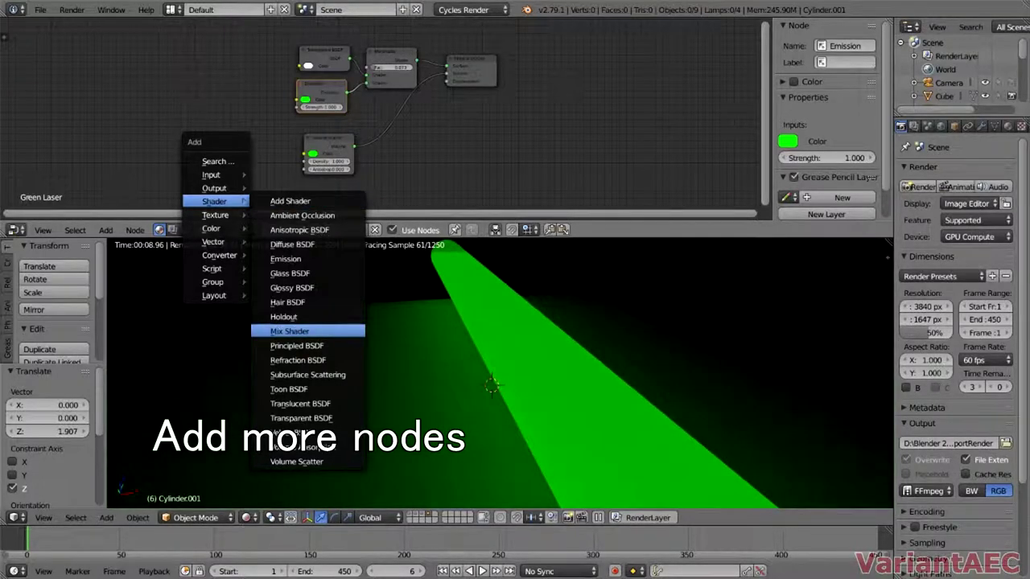
pyautogui.moveTo(221, 229)
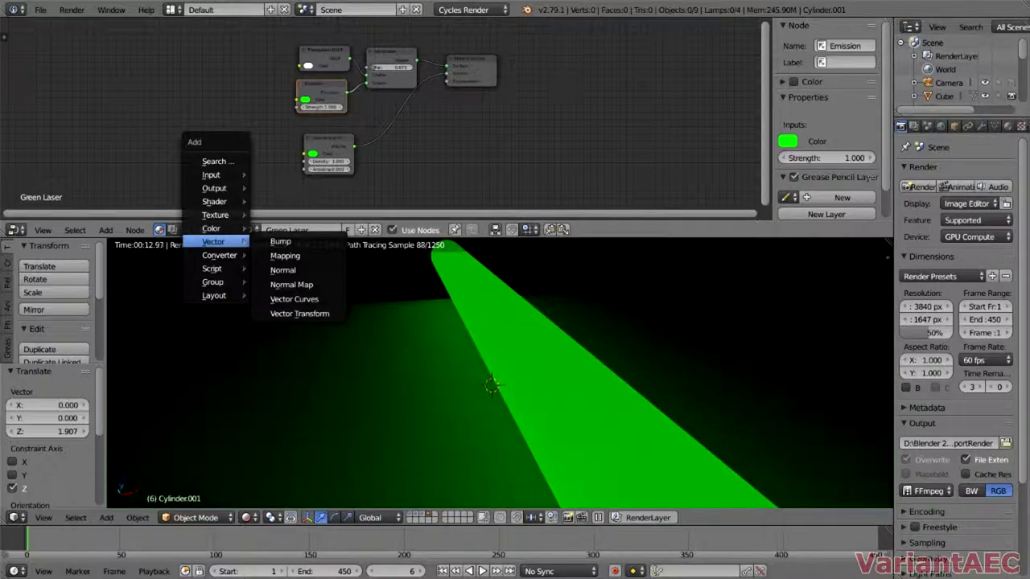
pyautogui.moveTo(245, 254)
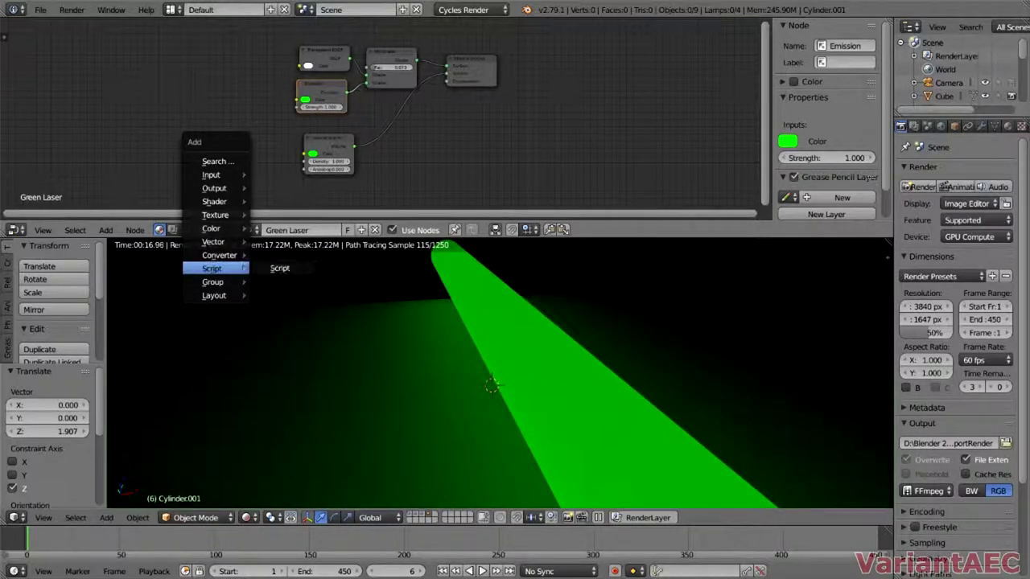
pyautogui.moveTo(217, 215)
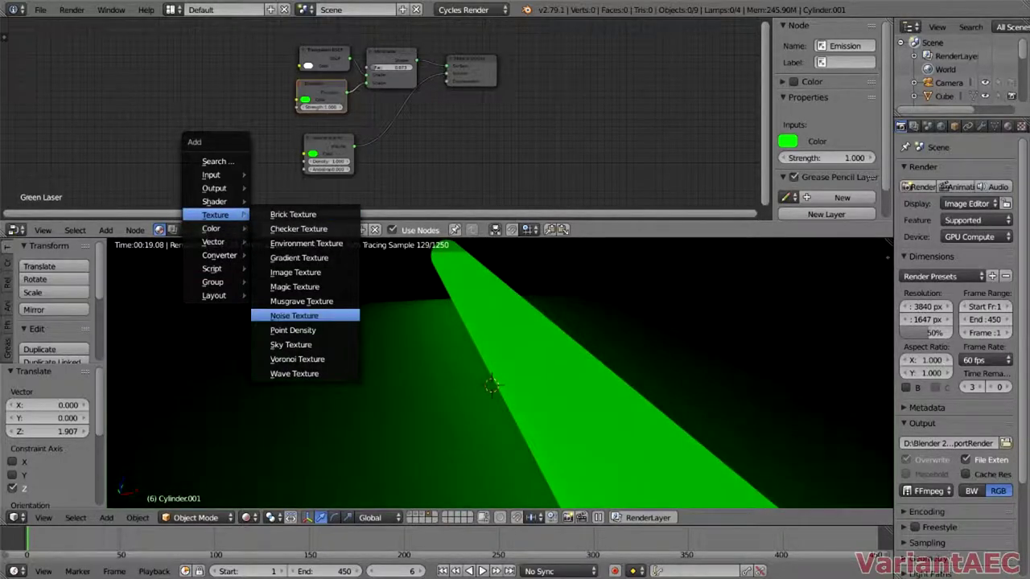
pyautogui.click(294, 315)
pyautogui.click(222, 111)
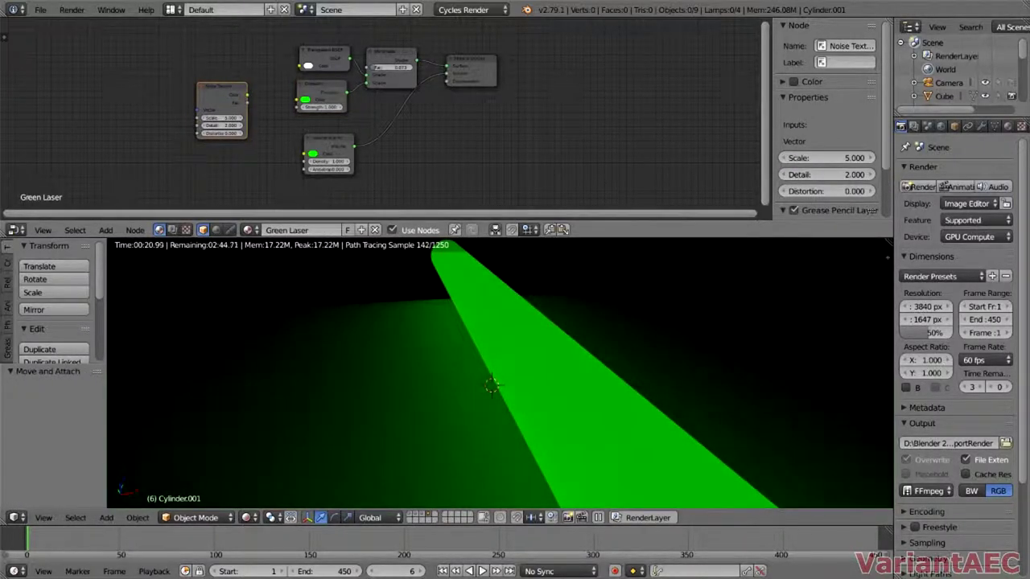
# Link the Noise Texture's Color output to the Transparent BSDF color and its Fac output to the Emission color
pyautogui.moveTo(247, 95); pyautogui.dragTo(255, 96)
pyautogui.moveTo(298, 66); pyautogui.dragTo(300, 66)
pyautogui.moveTo(247, 94); pyautogui.dragTo(297, 99)
pyautogui.moveTo(225, 86); pyautogui.dragTo(296, 100)
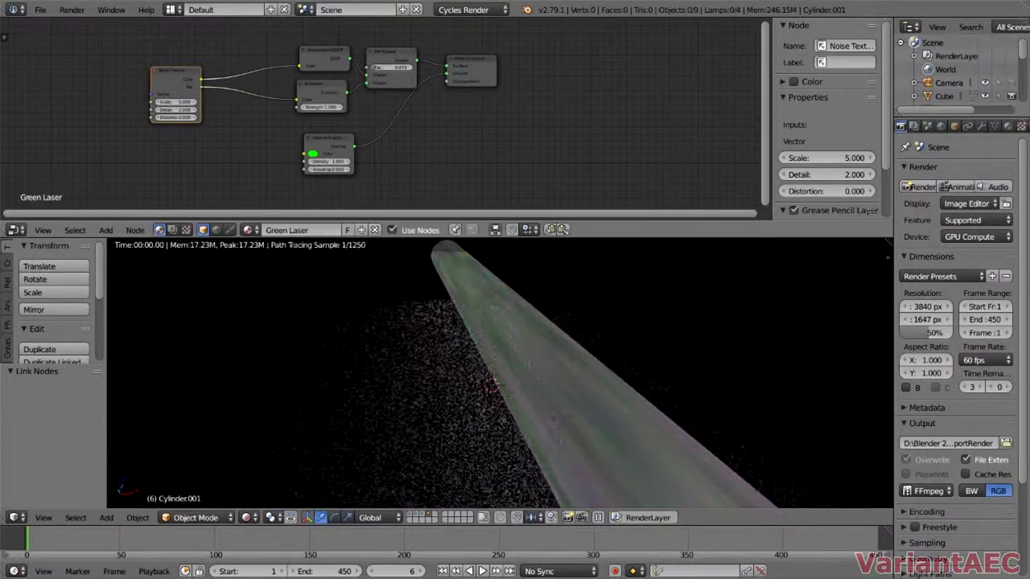
# Link the Noise Texture's Fac output to the Transparent BSDF color and disconnect it from the Emission color
pyautogui.moveTo(201, 87); pyautogui.dragTo(300, 66)
pyautogui.moveTo(483, 346); pyautogui.dragTo(555, 344, button='middle')
pyautogui.moveTo(173, 72); pyautogui.dragTo(203, 69)
pyautogui.moveTo(296, 100); pyautogui.dragTo(272, 119)
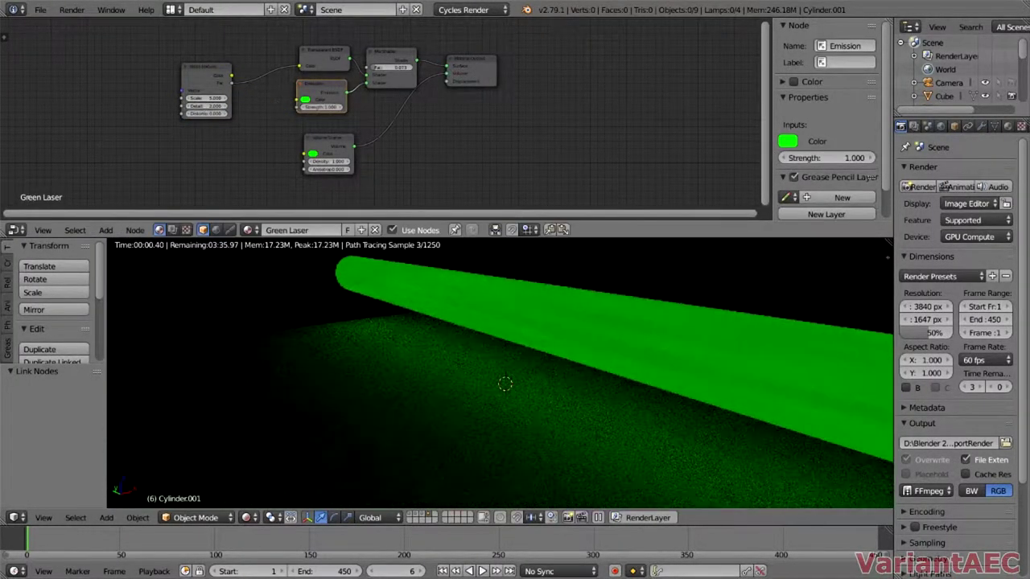
# Move the Noise Texture node aside and add a ColorRamp node between it and the shader nodes
pyautogui.moveTo(203, 68); pyautogui.dragTo(131, 72)
pyautogui.hotkey('shift', 'a')
pyautogui.moveTo(175, 101)
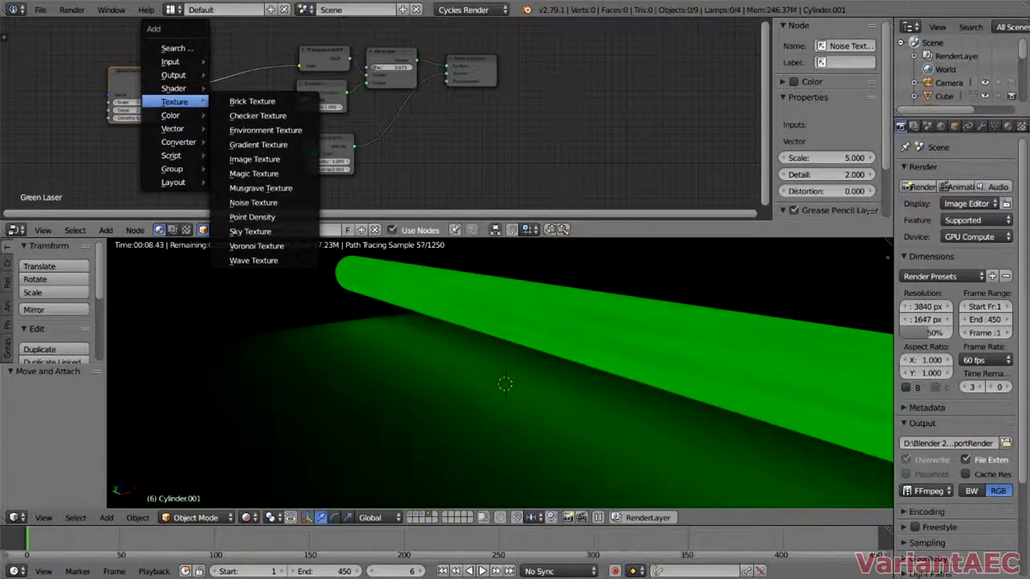
pyautogui.moveTo(179, 142)
pyautogui.click(254, 158)
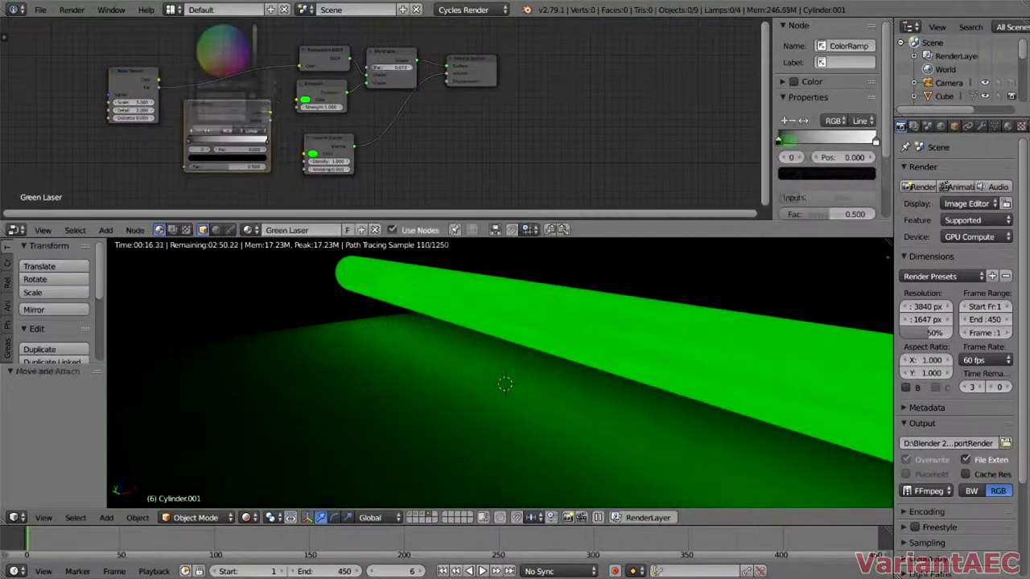
pyautogui.moveTo(271, 148); pyautogui.dragTo(228, 148)
# Link the Noise Texture's Fac output through the ColorRamp to the Emission strength and move the black stop to 0.475
pyautogui.moveTo(158, 87); pyautogui.dragTo(187, 175)
pyautogui.moveTo(273, 120); pyautogui.dragTo(297, 107)
pyautogui.moveTo(228, 111)
pyautogui.mouseDown()
pyautogui.moveTo(237, 111)
pyautogui.moveTo(211, 112)
pyautogui.moveTo(272, 112)
pyautogui.moveTo(231, 111)
pyautogui.mouseUp()
pyautogui.click(261, 100)
pyautogui.click(261, 77)
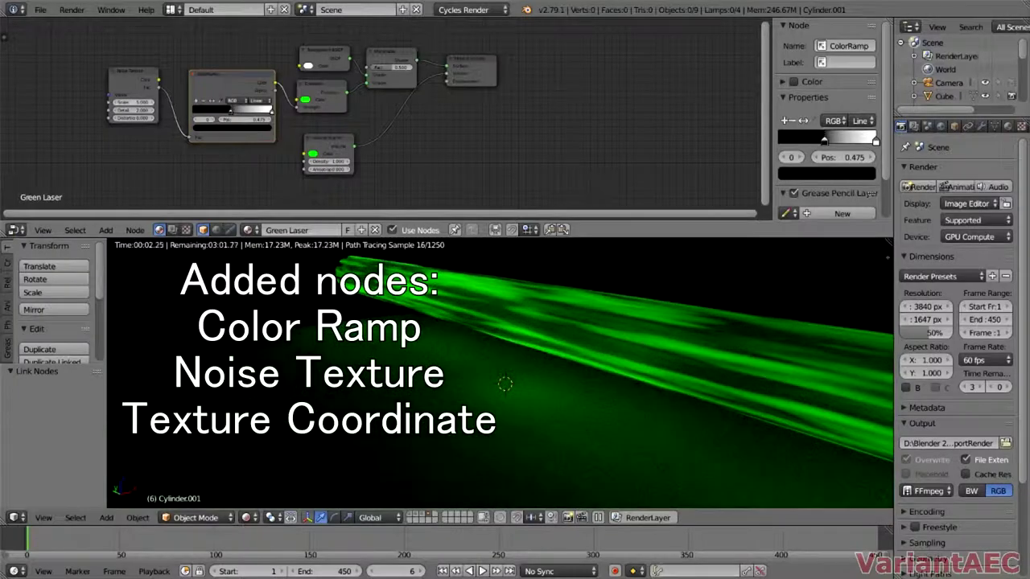
# Set the Noise Texture to scale 15.8, detail 16 and distortion 6.8, and add a Texture Coordinate node
pyautogui.moveTo(135, 102); pyautogui.dragTo(143, 102)
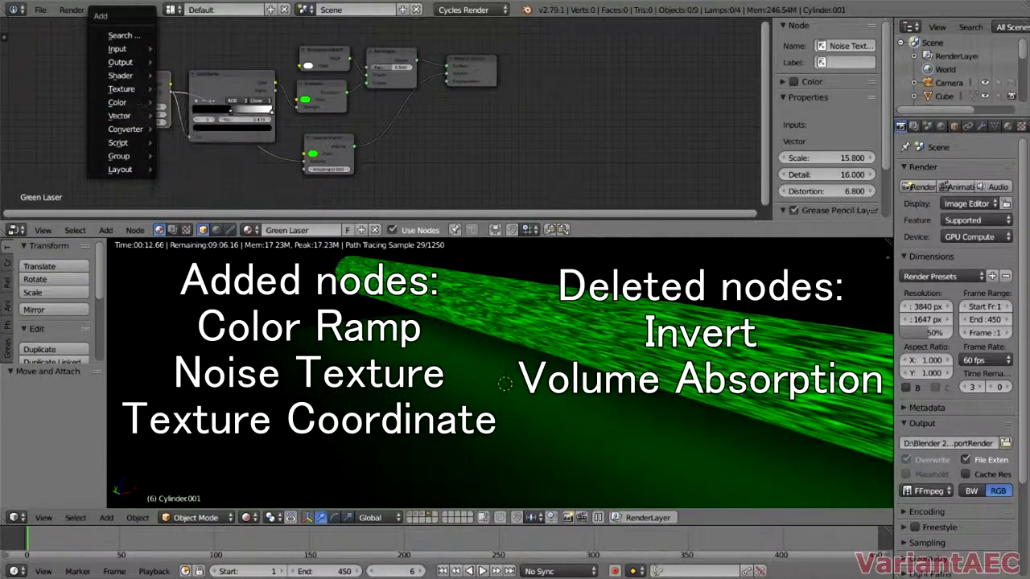
pyautogui.moveTo(121, 49)
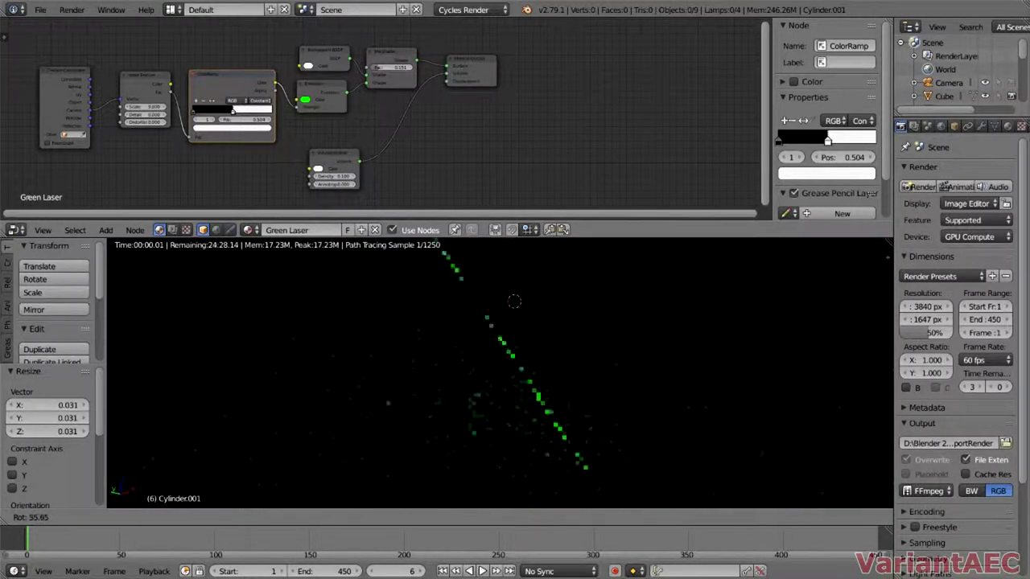
# Cancel the pending rotation of the cylinder and set the Emission node's color to blue
pyautogui.press('Escape')
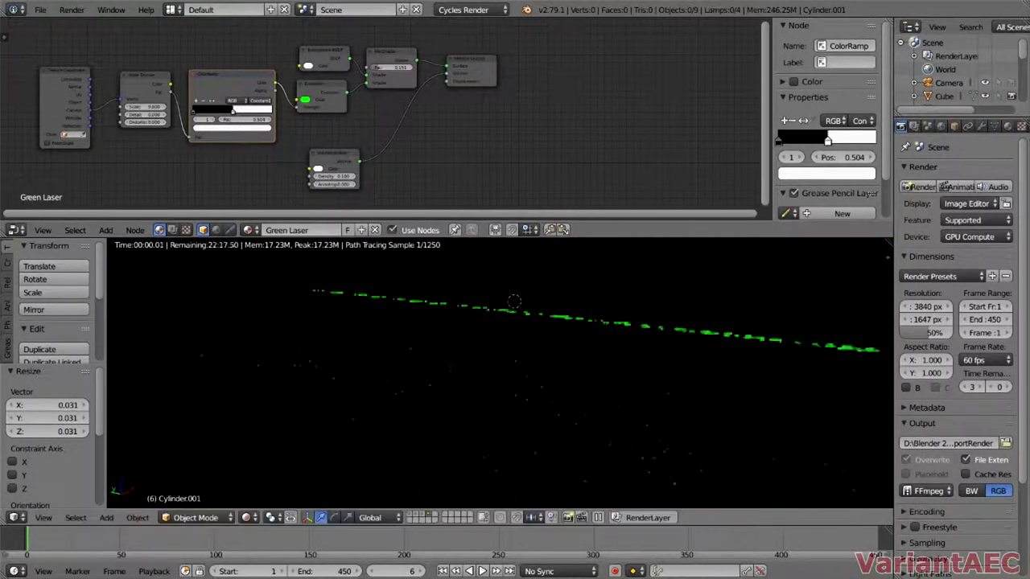
pyautogui.click(306, 100)
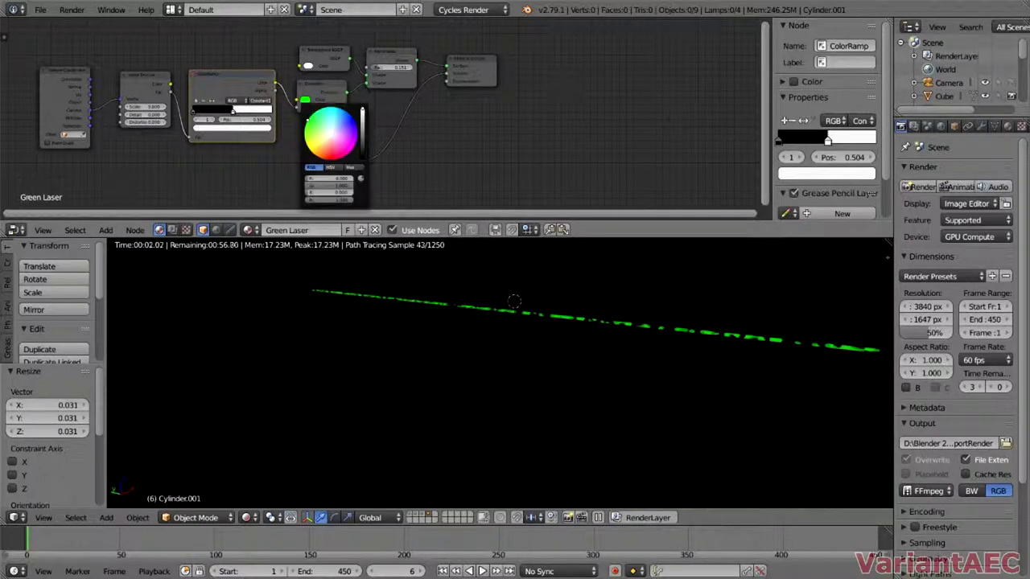
pyautogui.click(350, 122)
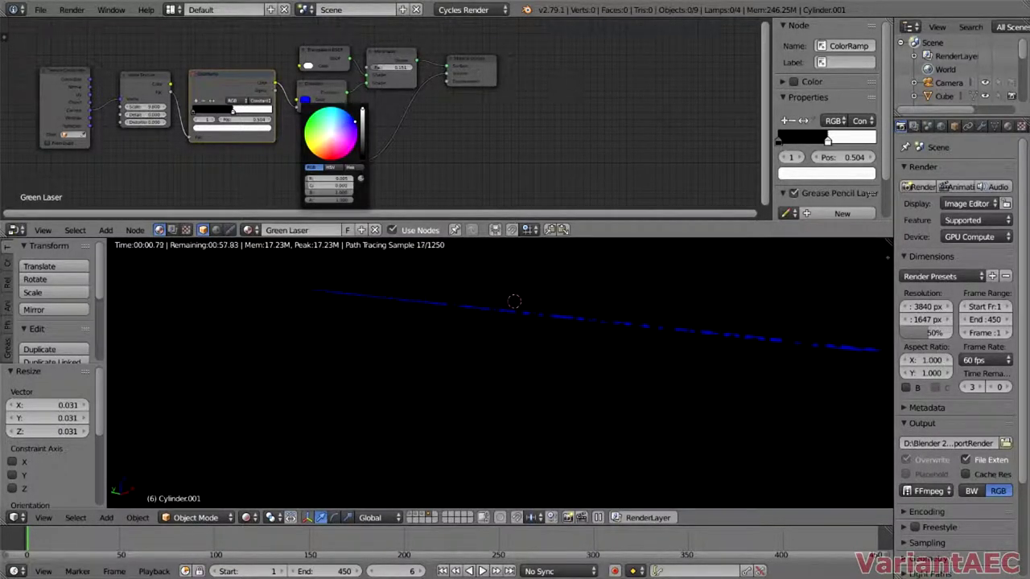
pyautogui.press('r')
pyautogui.press('x')
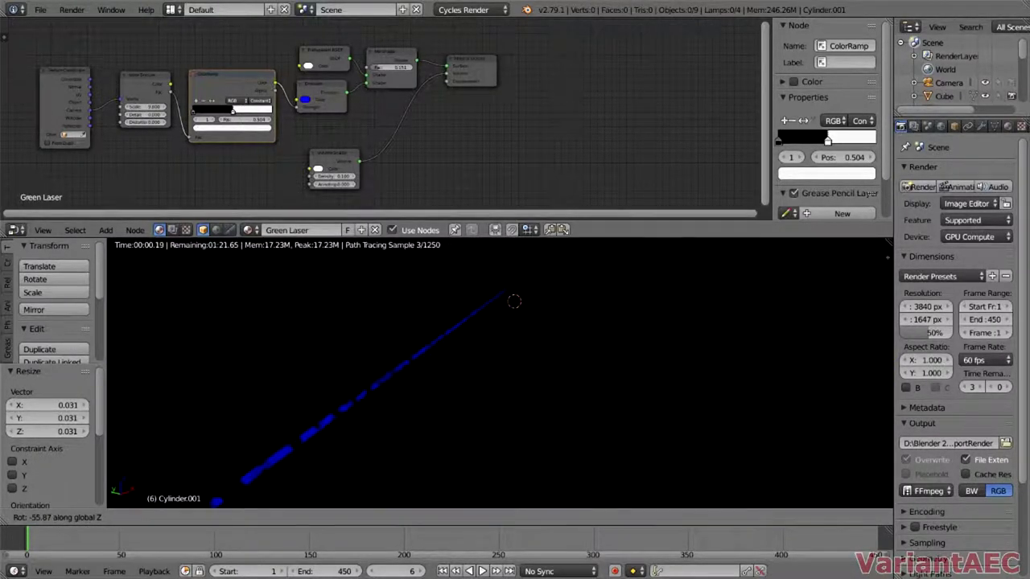
pyautogui.press('z')
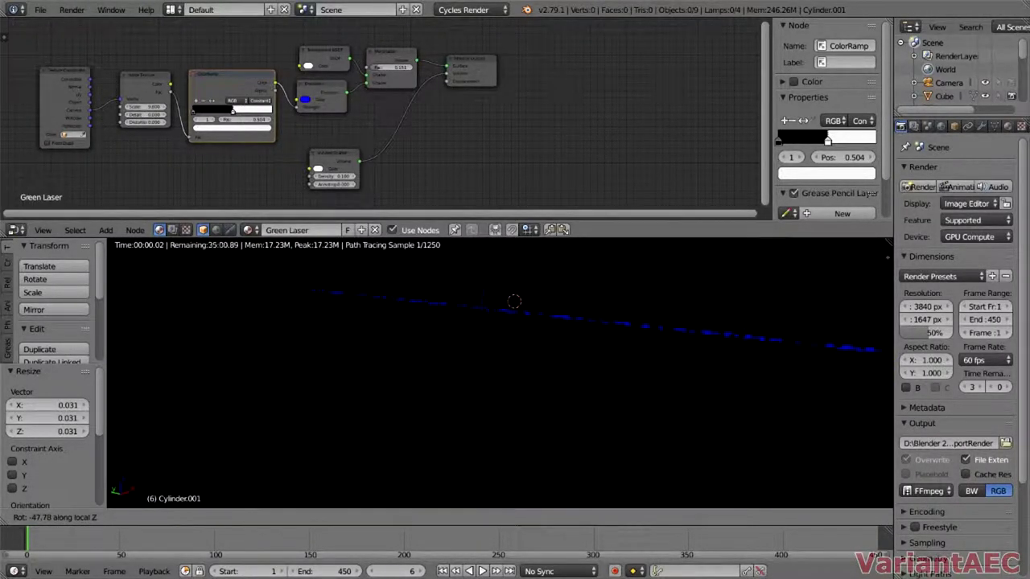
pyautogui.press('z')
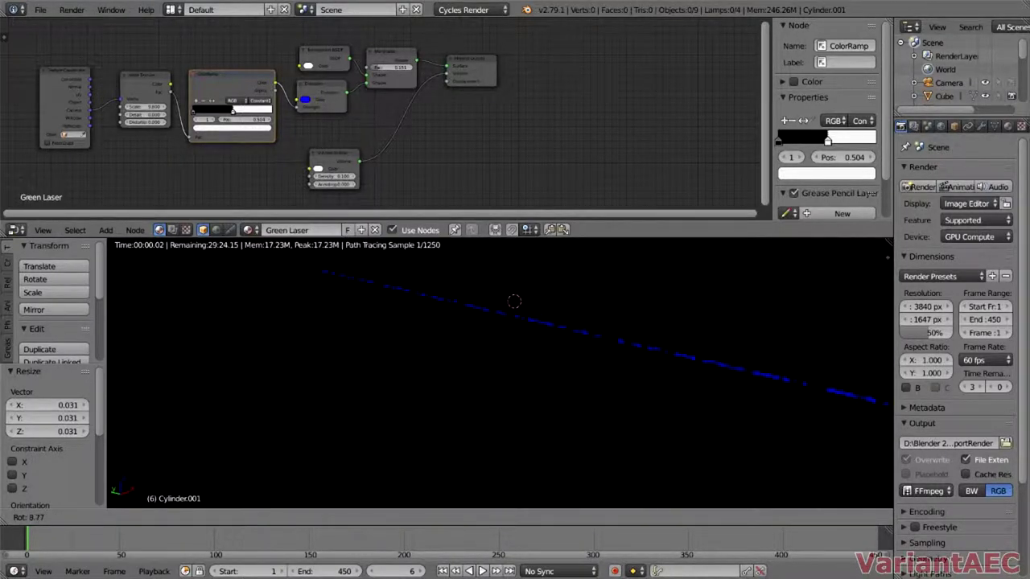
pyautogui.press('r')
pyautogui.press('r')
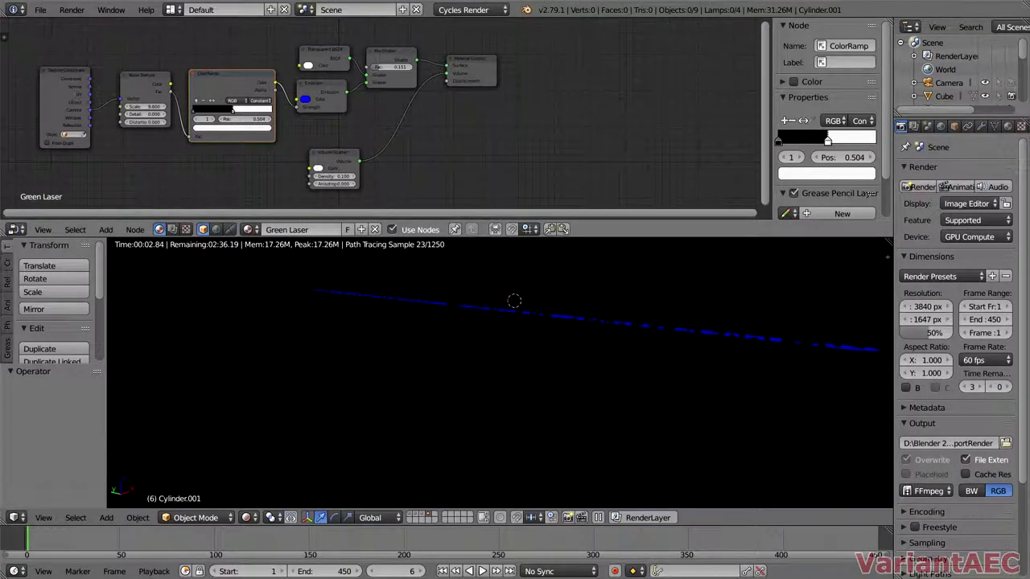
pyautogui.moveTo(362, 104); pyautogui.dragTo(443, 159, button='middle')
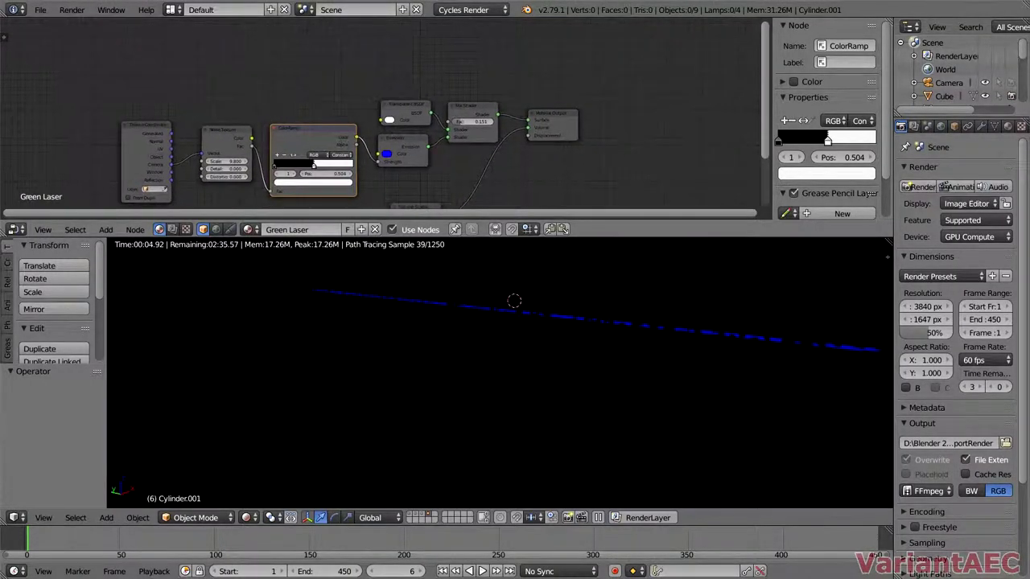
pyautogui.scroll(15, 380, 114)
pyautogui.moveTo(564, 137); pyautogui.dragTo(203, 69, button='middle')
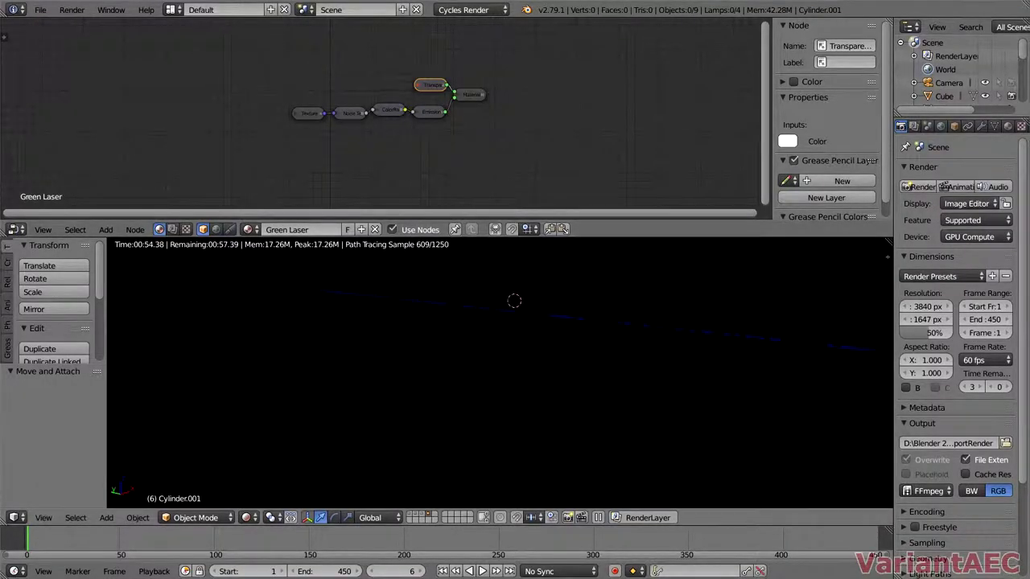
# Add a Sun lamp to the scene and set its lamp size to 0
pyautogui.hotkey('shift', 'a')
pyautogui.moveTo(515, 301)
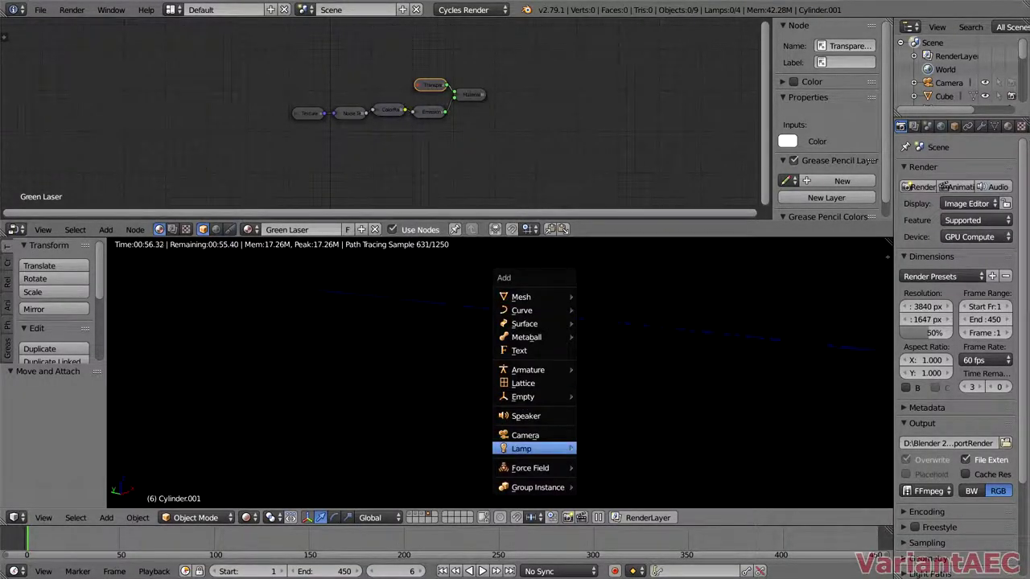
pyautogui.moveTo(522, 448)
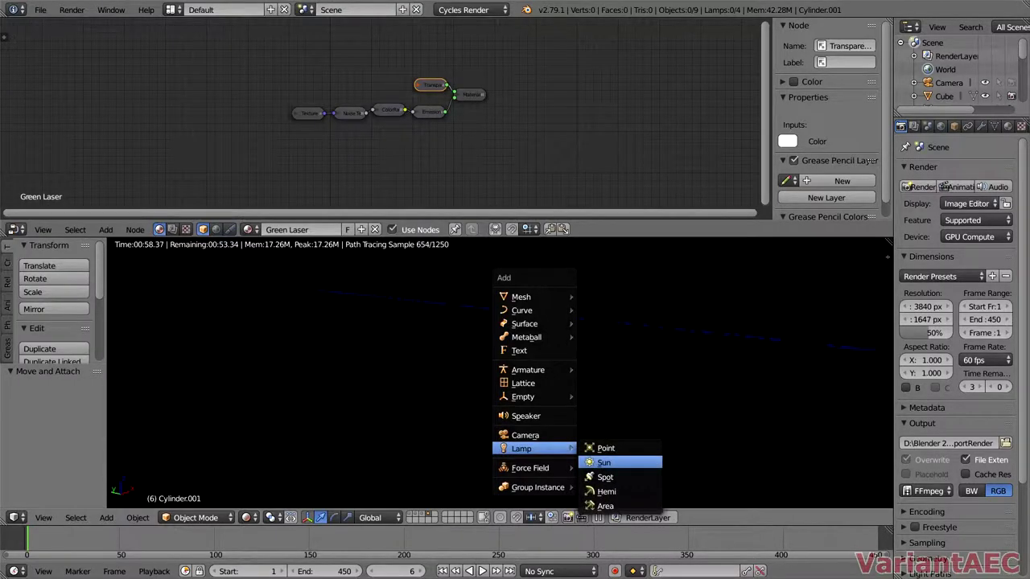
pyautogui.click(603, 463)
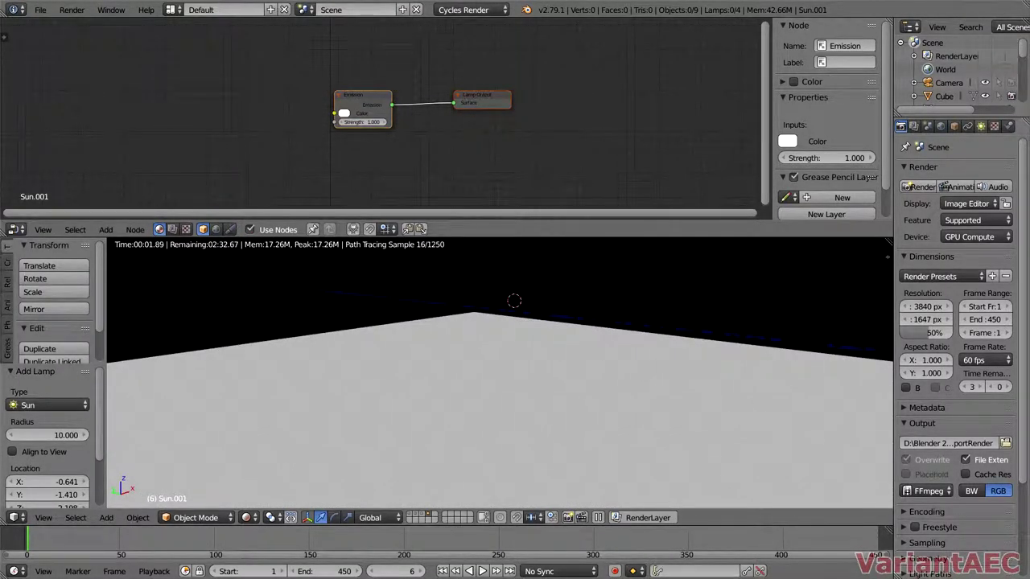
pyautogui.click(981, 127)
pyautogui.moveTo(930, 259); pyautogui.dragTo(898, 259)
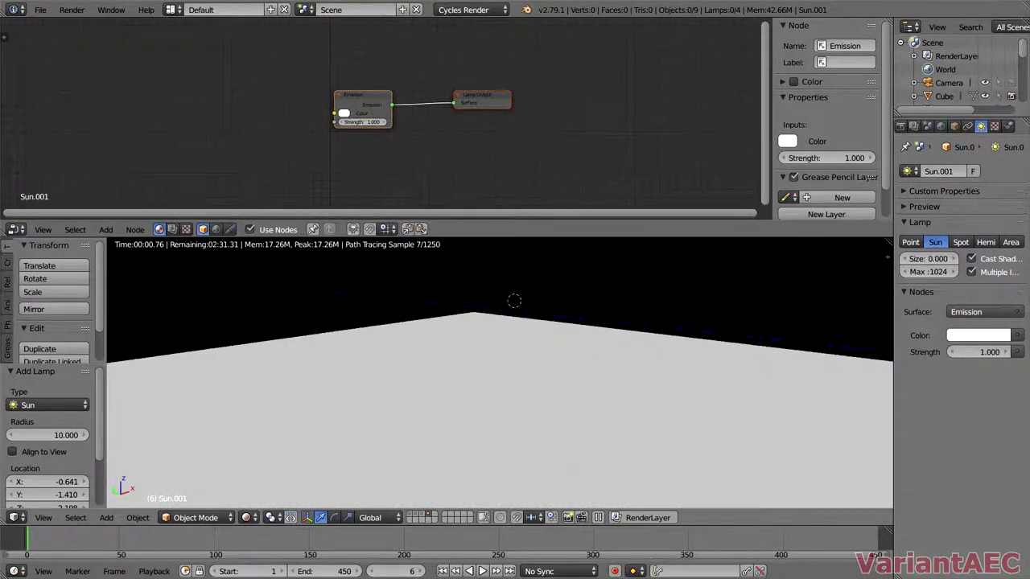
# Select the laser cylinder and leave only the Transparent BSDF linked to the Material Output's Surface input, with Emission disconnected
pyautogui.rightClick(708, 331)
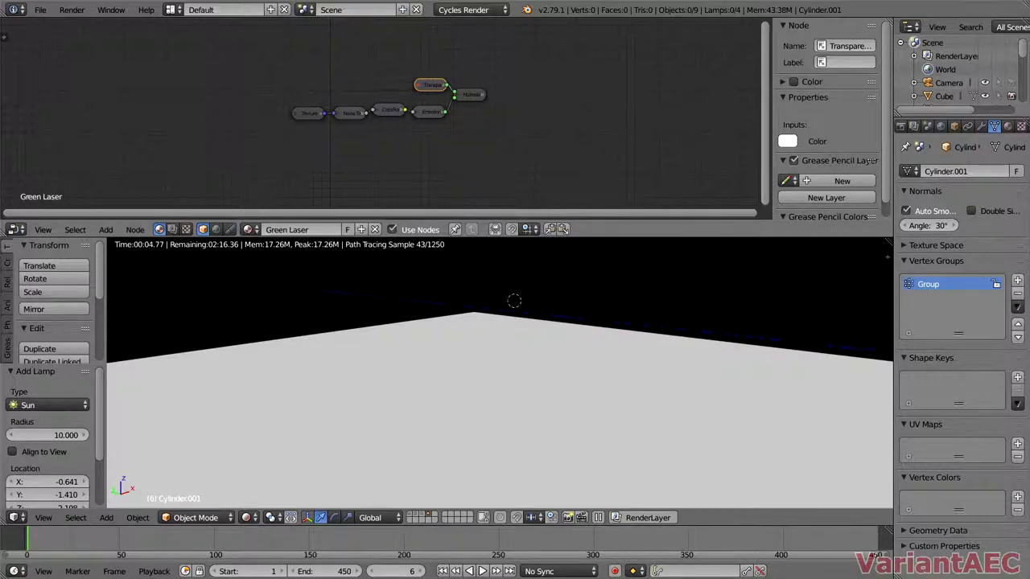
pyautogui.moveTo(454, 97)
pyautogui.mouseDown()
pyautogui.moveTo(450, 125)
pyautogui.moveTo(454, 96)
pyautogui.mouseUp()
pyautogui.hotkey('ctrl', 'shift', 'z')
pyautogui.moveTo(447, 85); pyautogui.dragTo(454, 94)
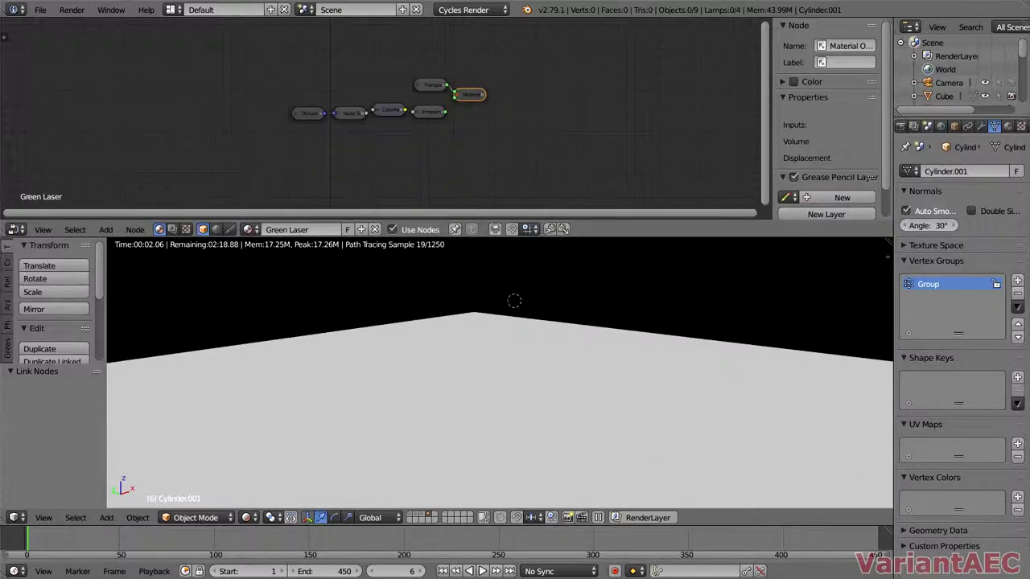
# Enable the world's ray visibility for Camera, Diffuse, Glossy, Transmission and Volume Scatter
pyautogui.click(941, 127)
pyautogui.click(909, 319)
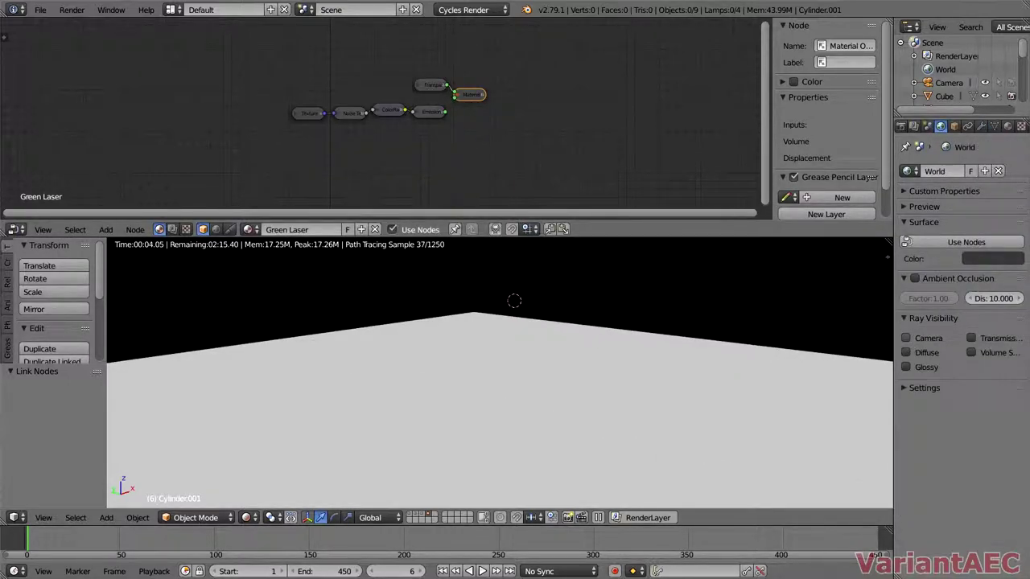
pyautogui.click(907, 338)
pyautogui.click(907, 352)
pyautogui.click(907, 367)
pyautogui.click(972, 338)
pyautogui.click(972, 352)
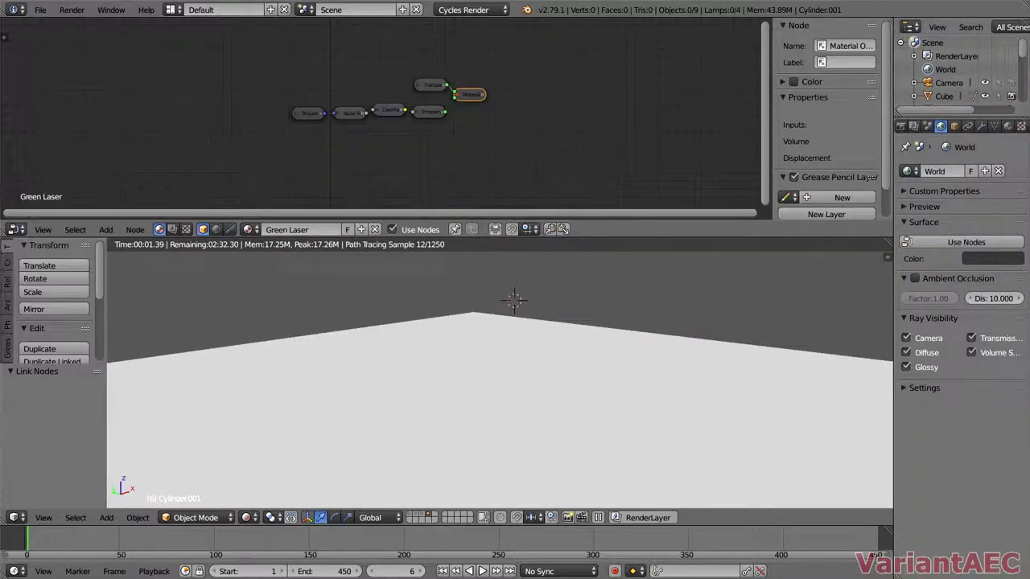
# Disconnect the Transparent BSDF, link the Emission node to the Material Output's Volume input, and inspect the beam up close
pyautogui.moveTo(454, 92)
pyautogui.mouseDown()
pyautogui.moveTo(456, 79)
pyautogui.moveTo(455, 98)
pyautogui.mouseUp()
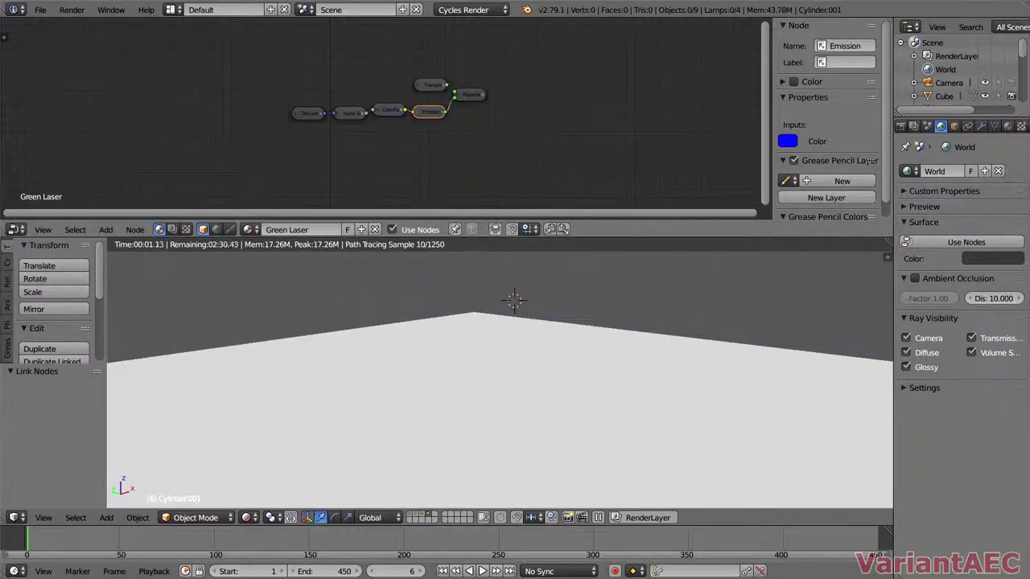
pyautogui.moveTo(499, 362); pyautogui.dragTo(439, 358, button='middle')
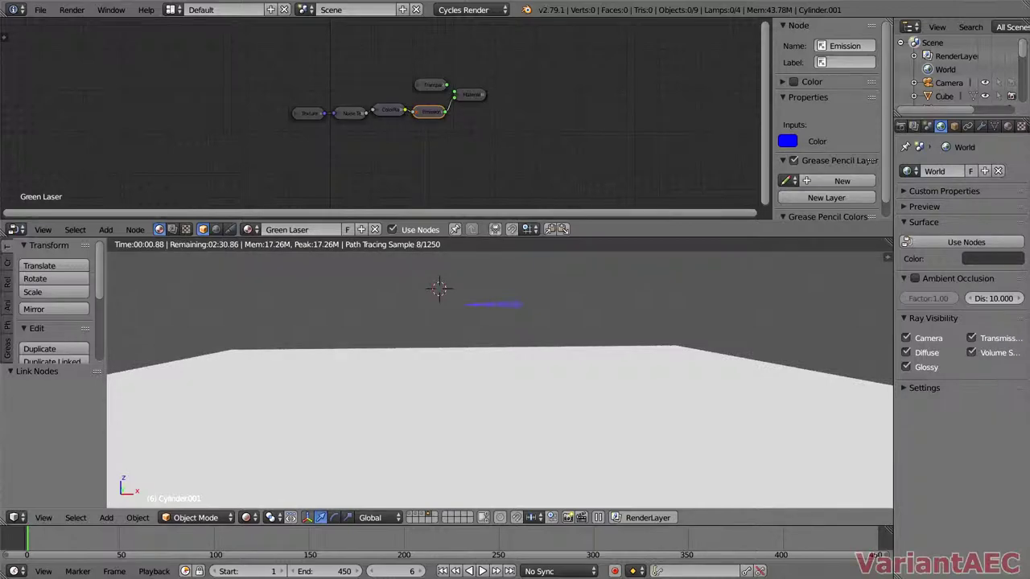
pyautogui.scroll(2, 499, 370)
pyautogui.moveTo(499, 370); pyautogui.dragTo(516, 379, button='middle')
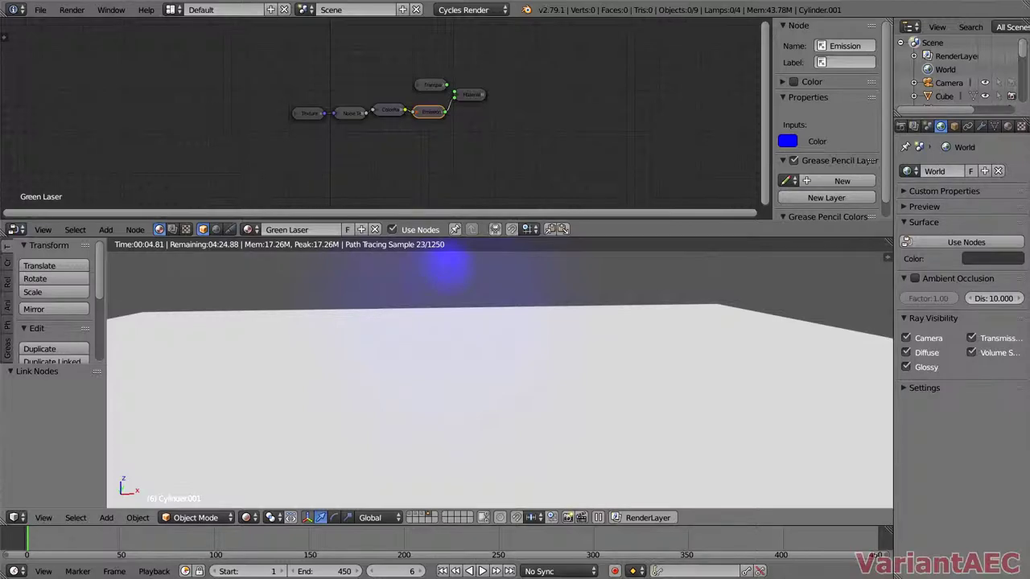
pyautogui.moveTo(516, 379); pyautogui.dragTo(511, 379, button='middle')
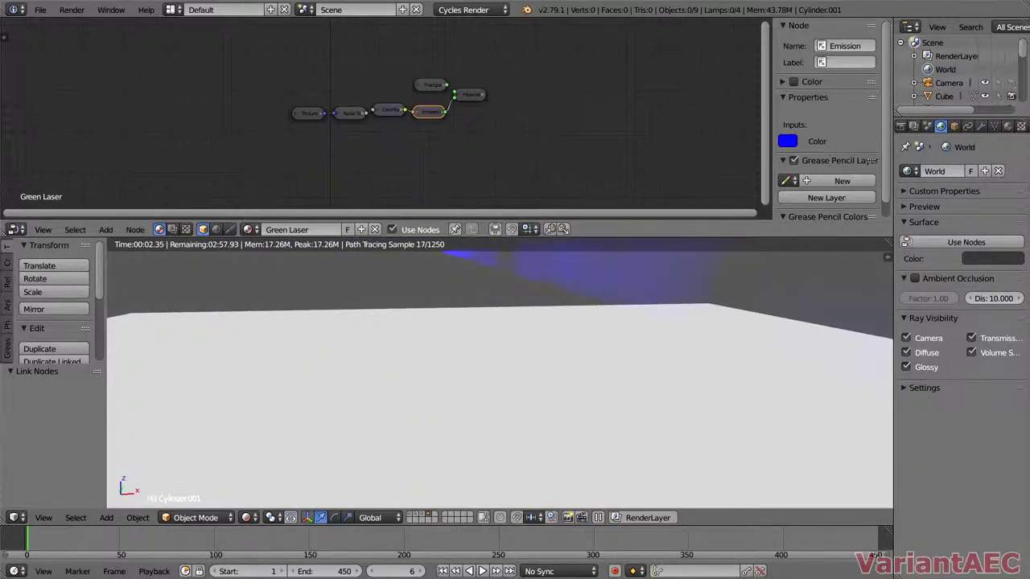
# Add a Volume Scatter node below the Emission node and link it to the Material Output's Volume input
pyautogui.hotkey('shift', 'a')
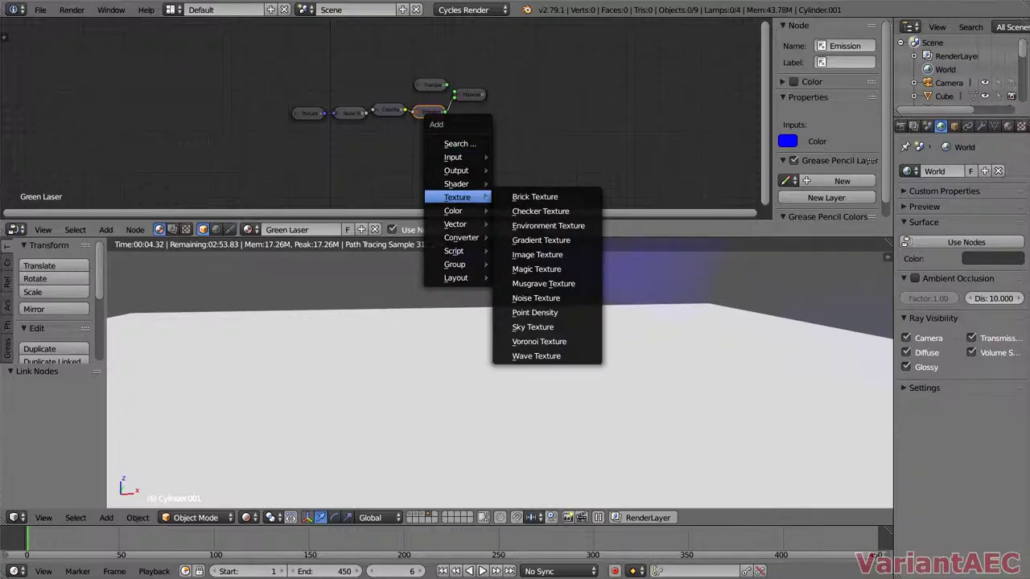
pyautogui.moveTo(457, 184)
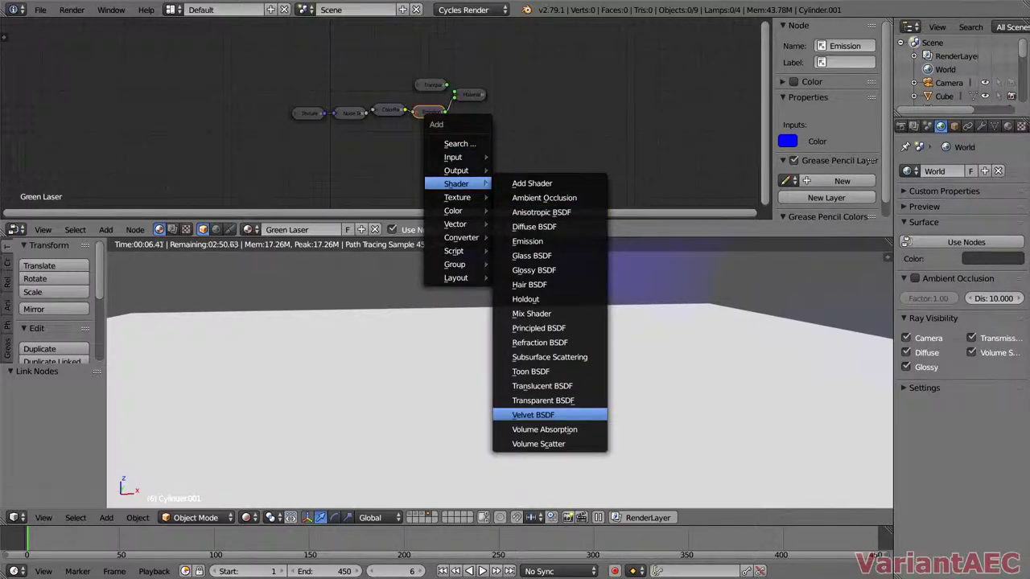
pyautogui.click(538, 445)
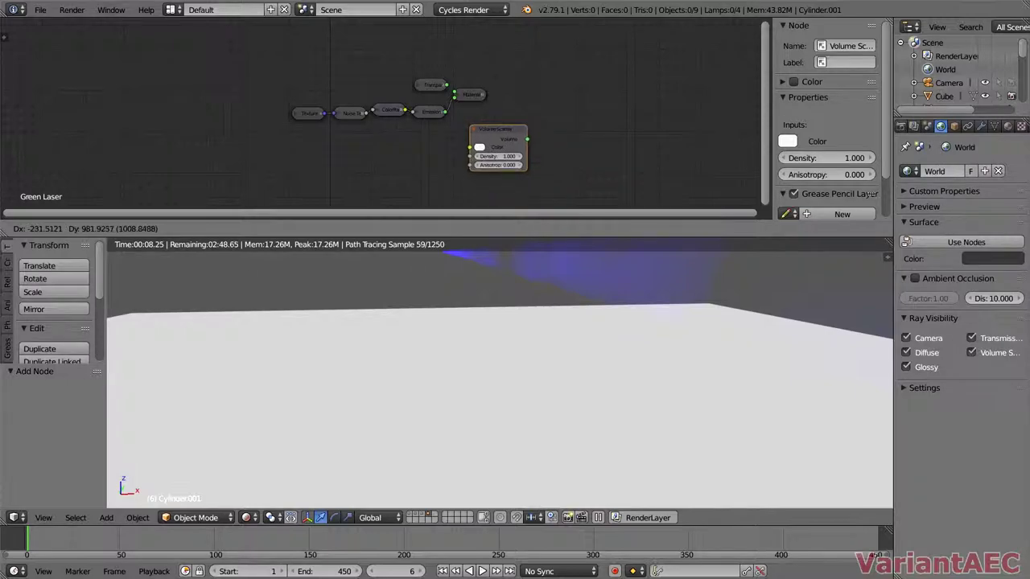
pyautogui.click(470, 126)
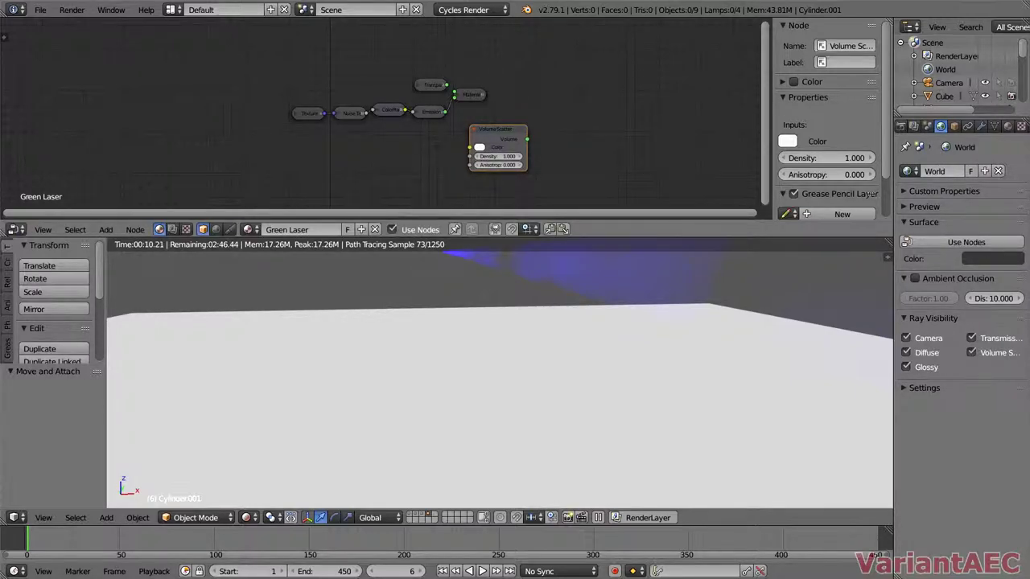
pyautogui.moveTo(494, 130); pyautogui.dragTo(455, 95)
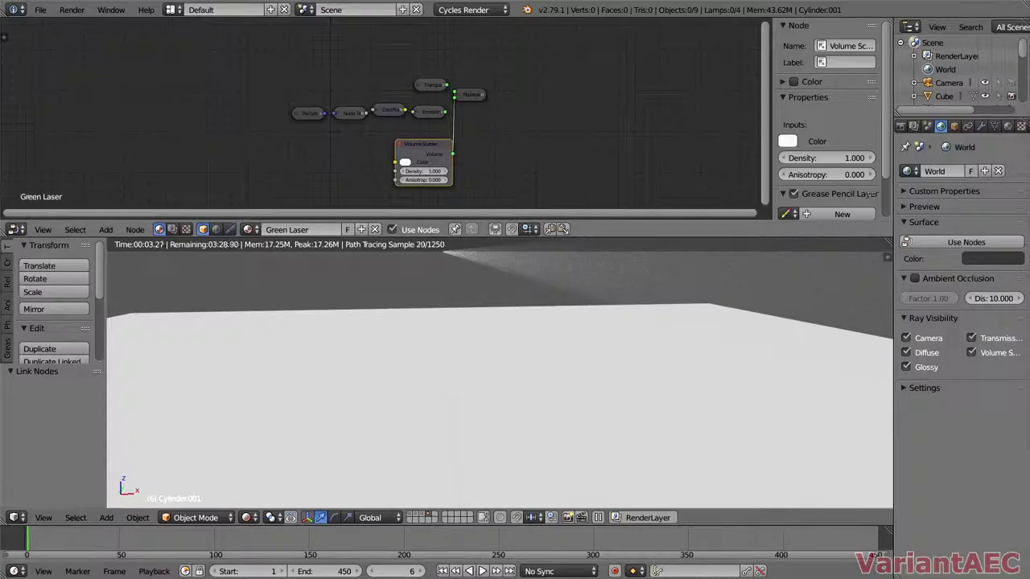
# Disconnect the Volume Scatter node and link the Emission node back to the Material Output's Volume input
pyautogui.moveTo(447, 84); pyautogui.dragTo(450, 107)
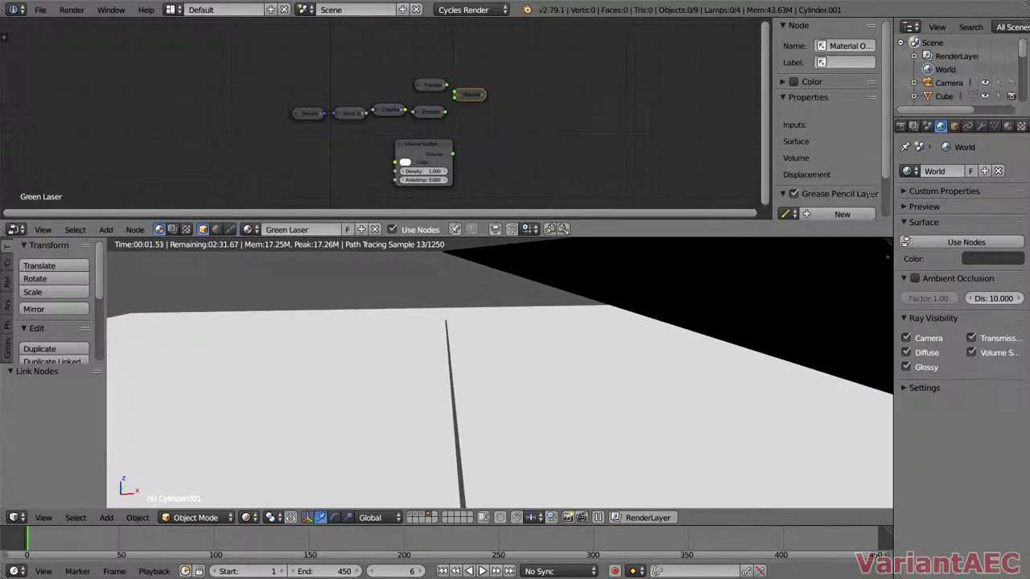
pyautogui.moveTo(445, 112); pyautogui.dragTo(454, 98)
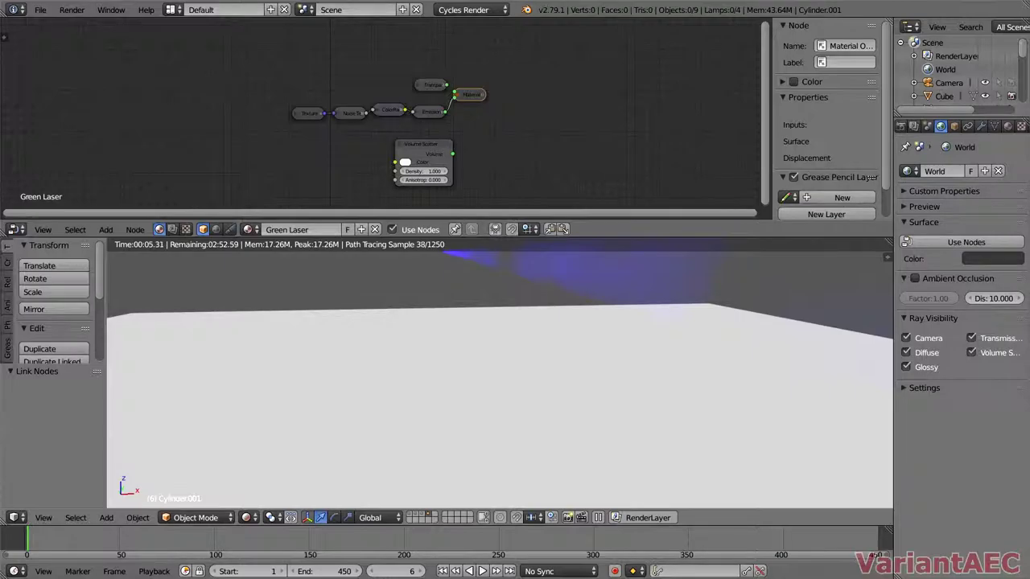
# Set the volume sampling step size to 0.01 in the render's Geometry settings
pyautogui.click(901, 126)
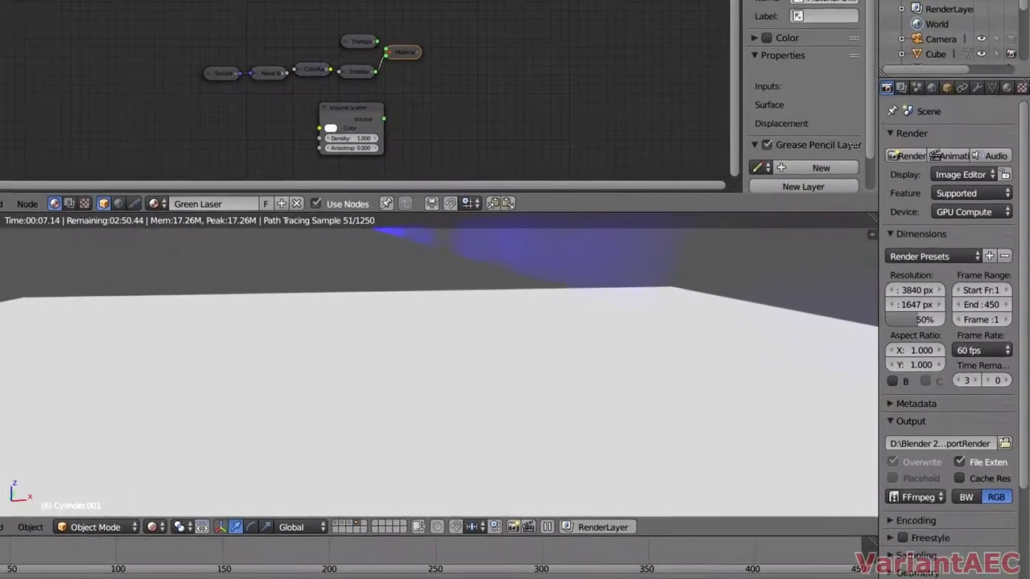
pyautogui.scroll(-4, 949, 337)
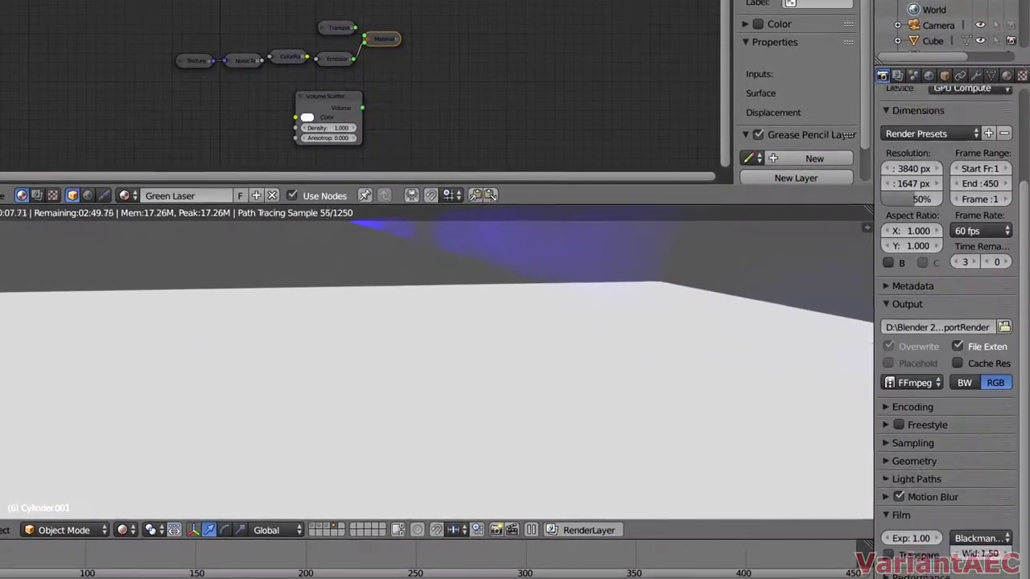
pyautogui.click(903, 440)
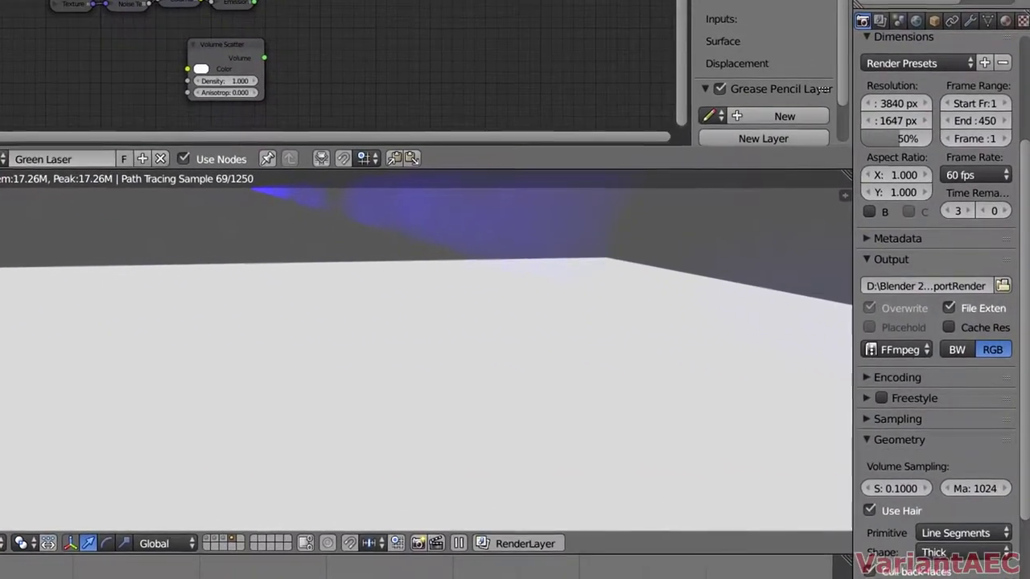
pyautogui.scroll(-3, 903, 441)
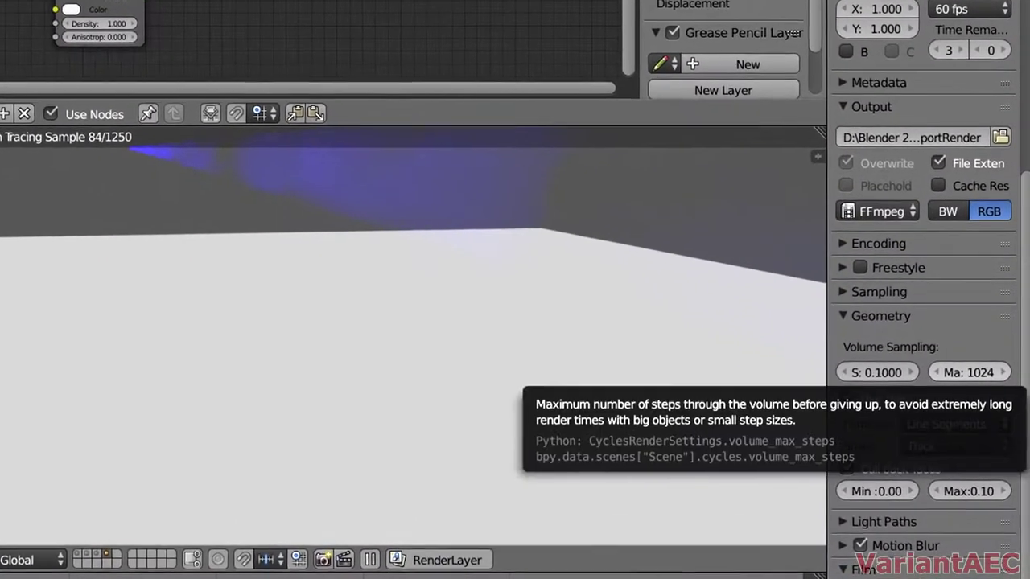
pyautogui.click(852, 375)
pyautogui.moveTo(860, 364); pyautogui.dragTo(847, 365)
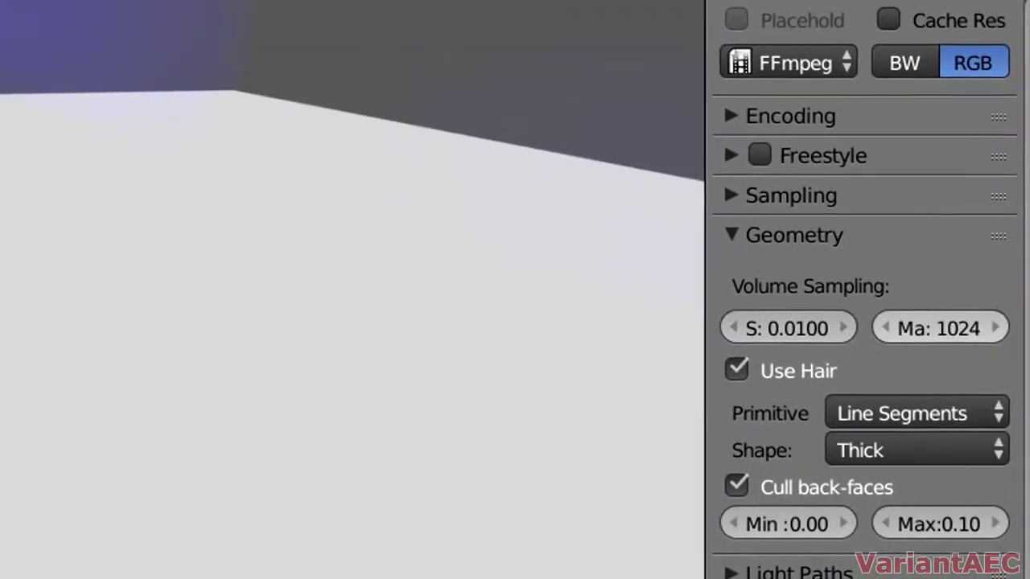
# Set the maximum number of volume sampling steps to 65536
pyautogui.moveTo(937, 324); pyautogui.dragTo(970, 299)
pyautogui.moveTo(912, 283); pyautogui.dragTo(944, 283)
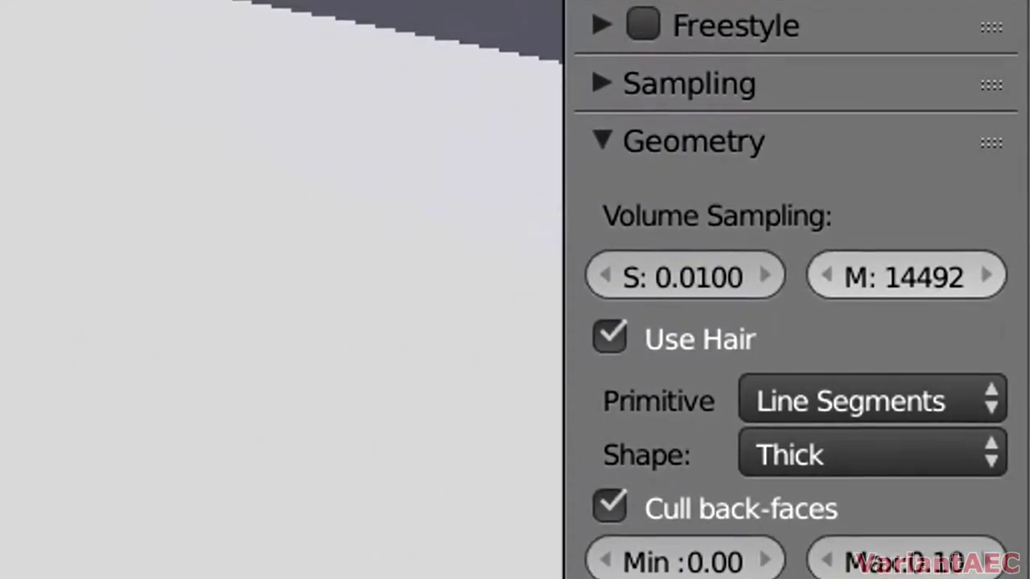
pyautogui.click(911, 283)
pyautogui.write('66')
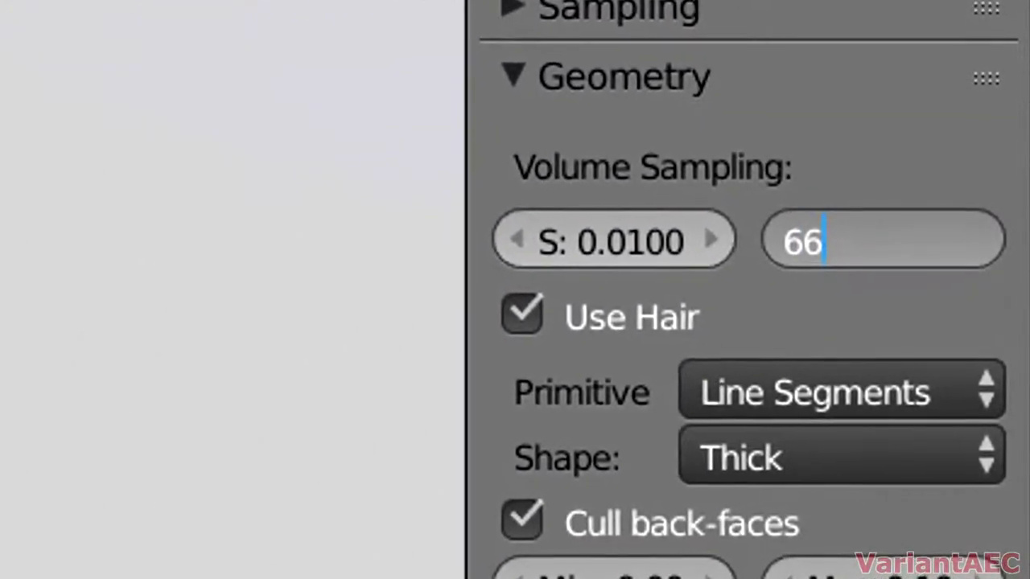
pyautogui.press('BackSpace')
pyautogui.write('553')
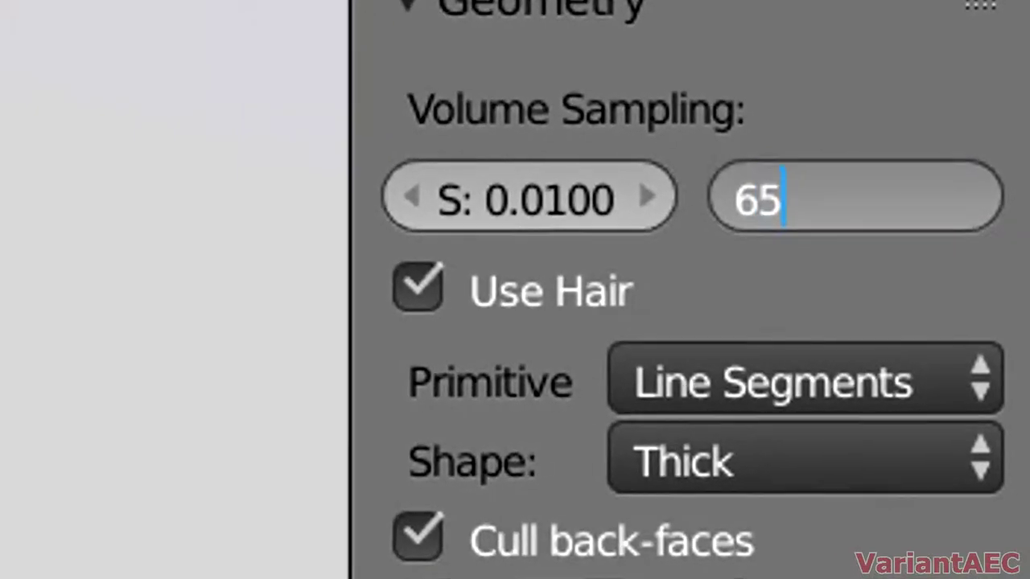
pyautogui.write('6')
pyautogui.press('Return')
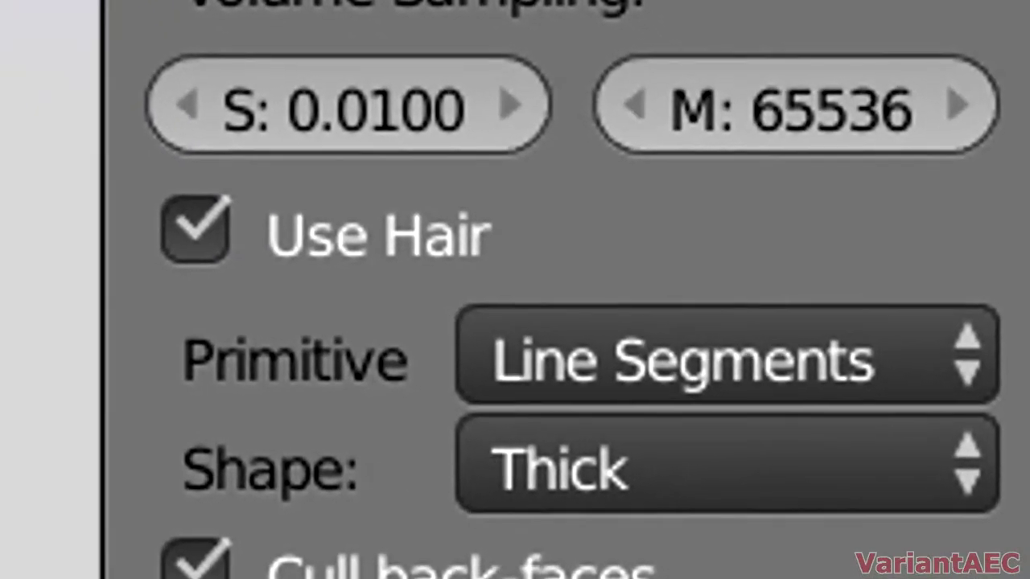
# Open the volume sampling step size for editing
pyautogui.click(299, 80)
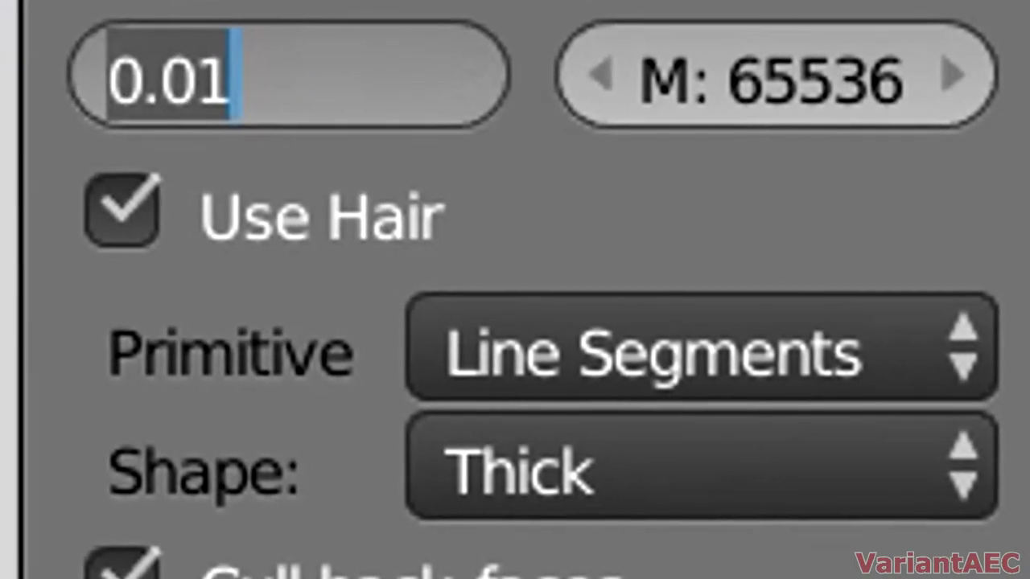